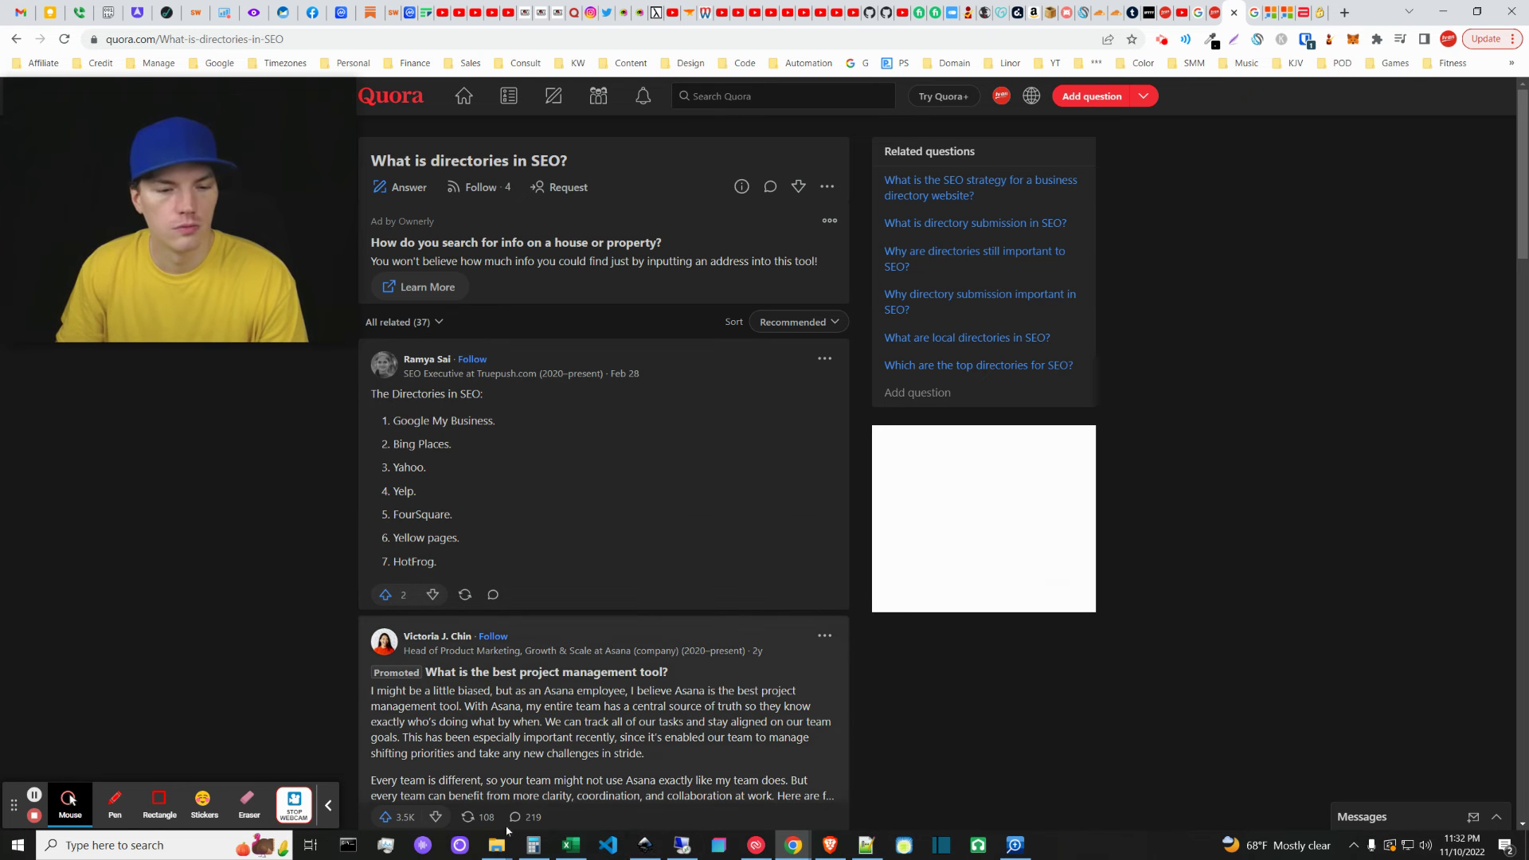
Start a new Notepad++ tab titled 'NAP Citations' with the line 'Name, Address, Phone, Website Link' below it
{"action": "left_click", "coordinate": [867, 847]}
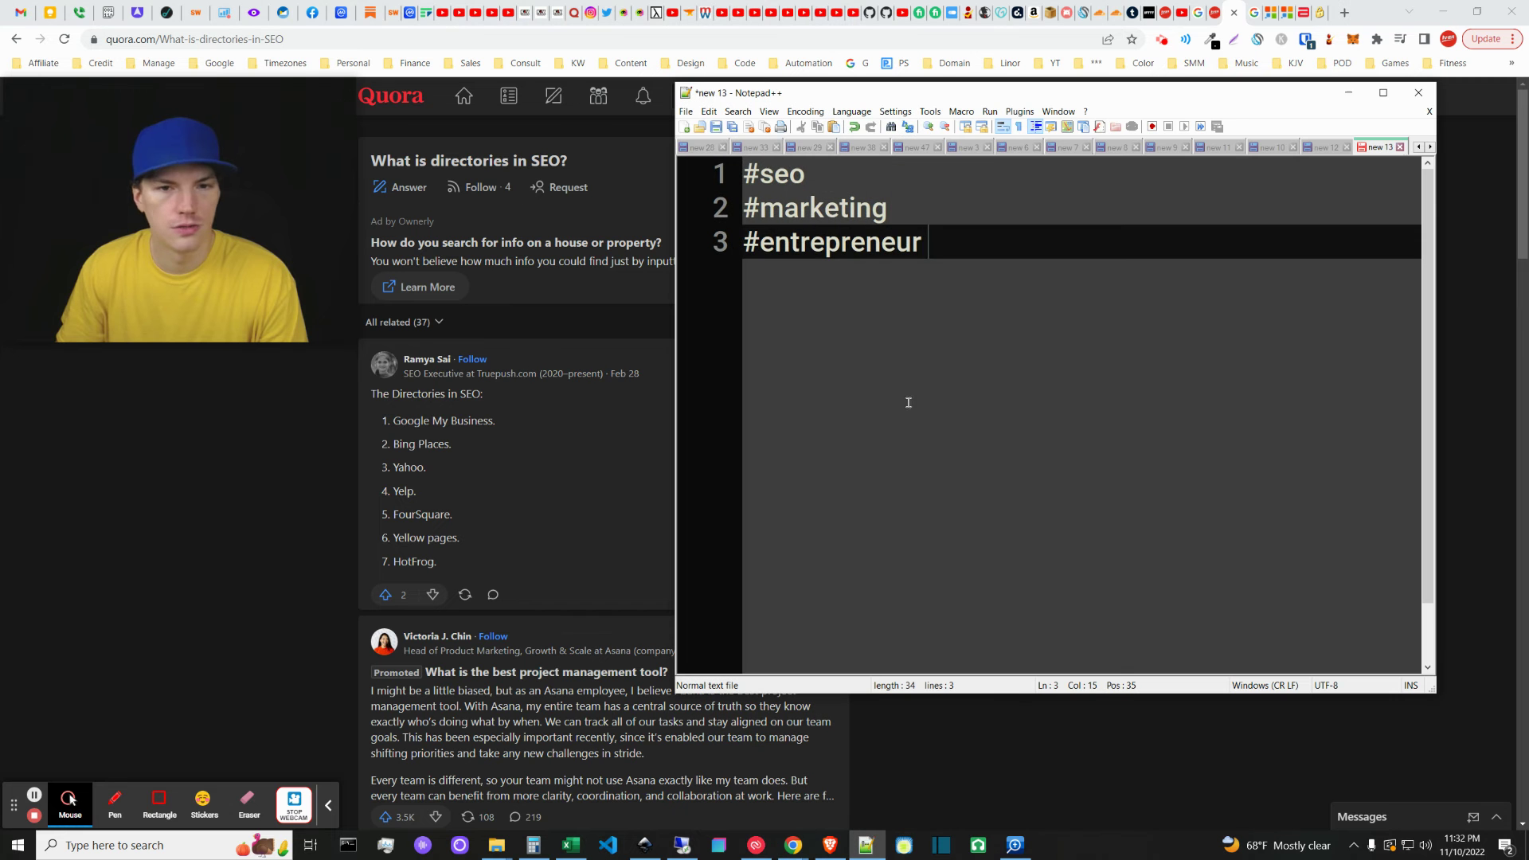
{"action": "left_click", "coordinate": [686, 126]}
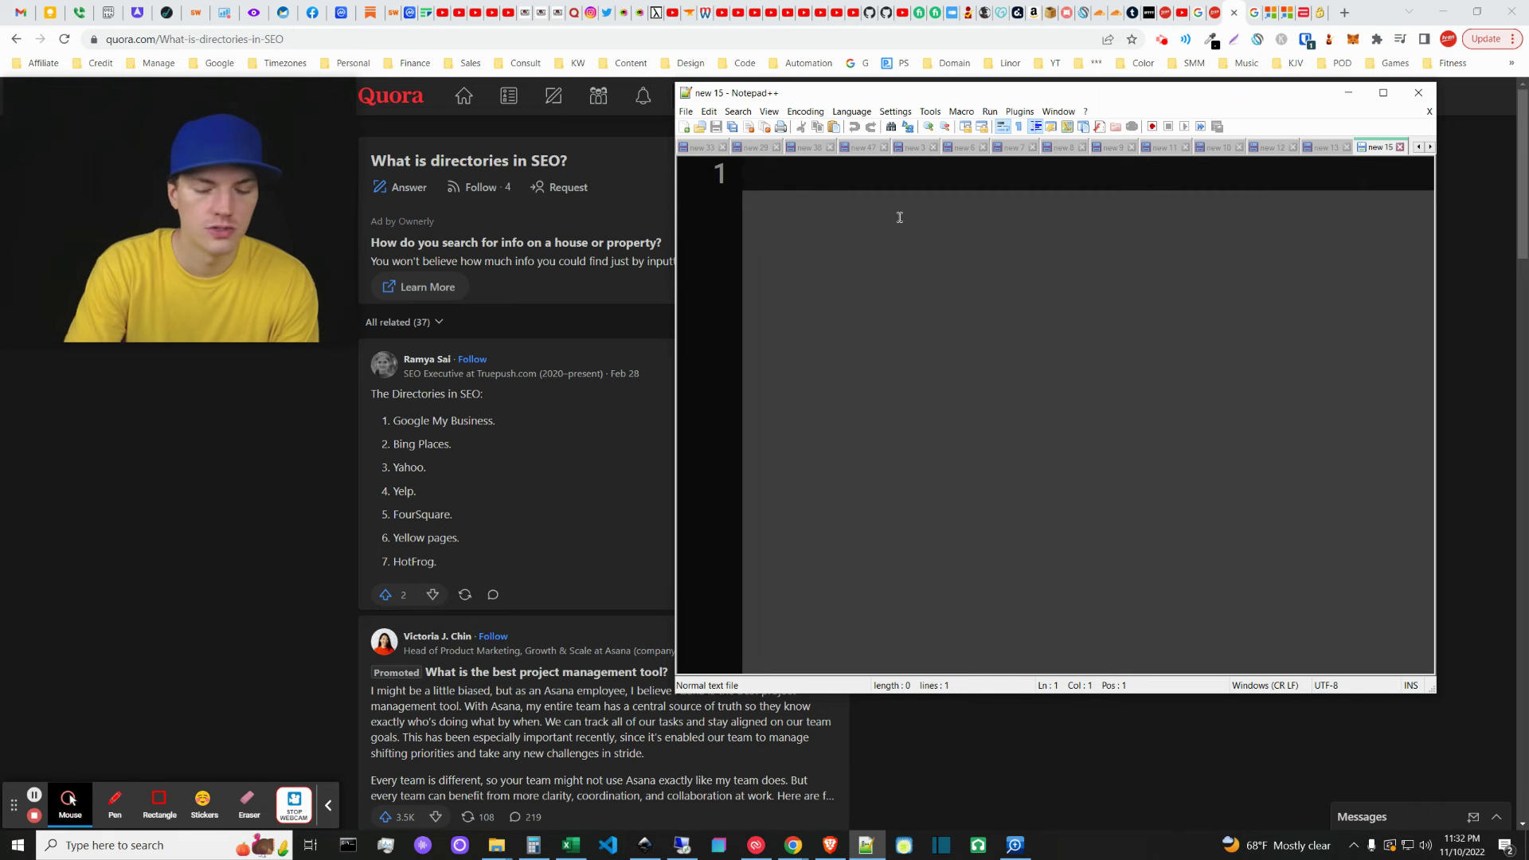
{"action": "type", "text": "NAP Ci"}
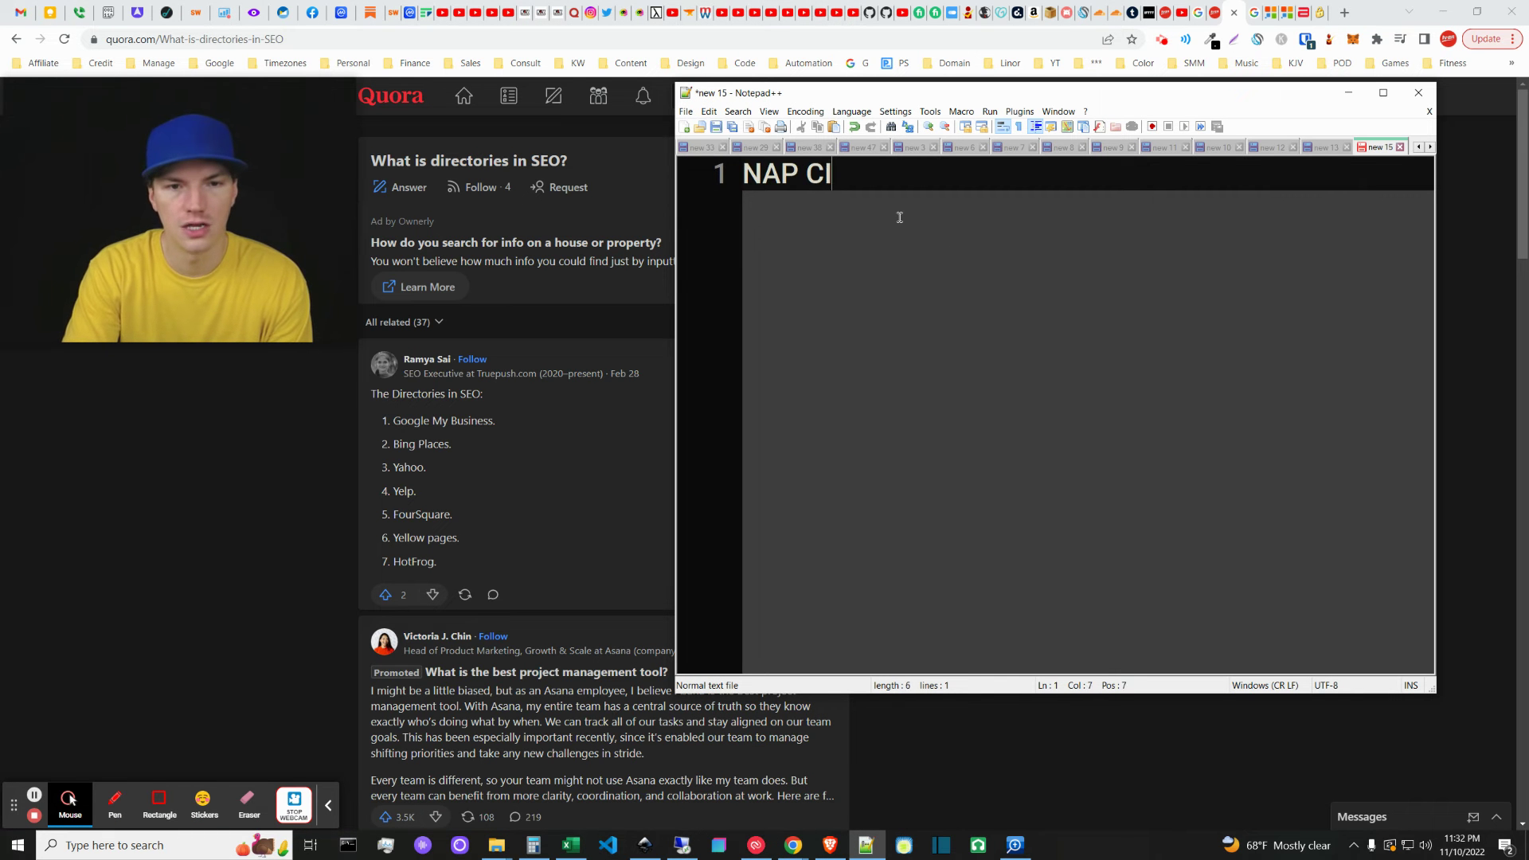
{"action": "type", "text": "tations"}
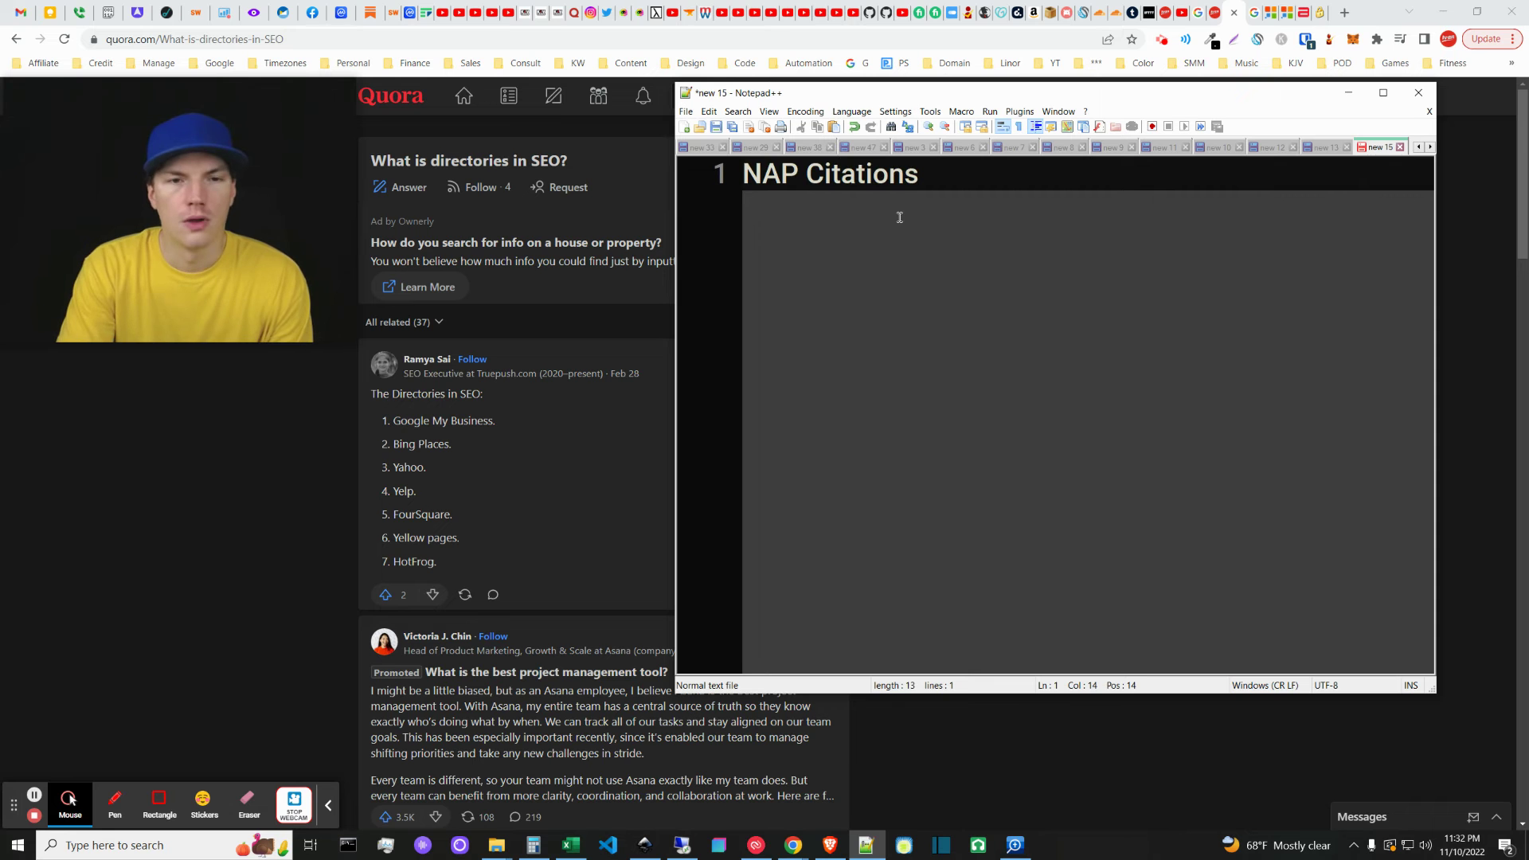
{"action": "key", "text": "Return"}
{"action": "type", "text": "Name"}
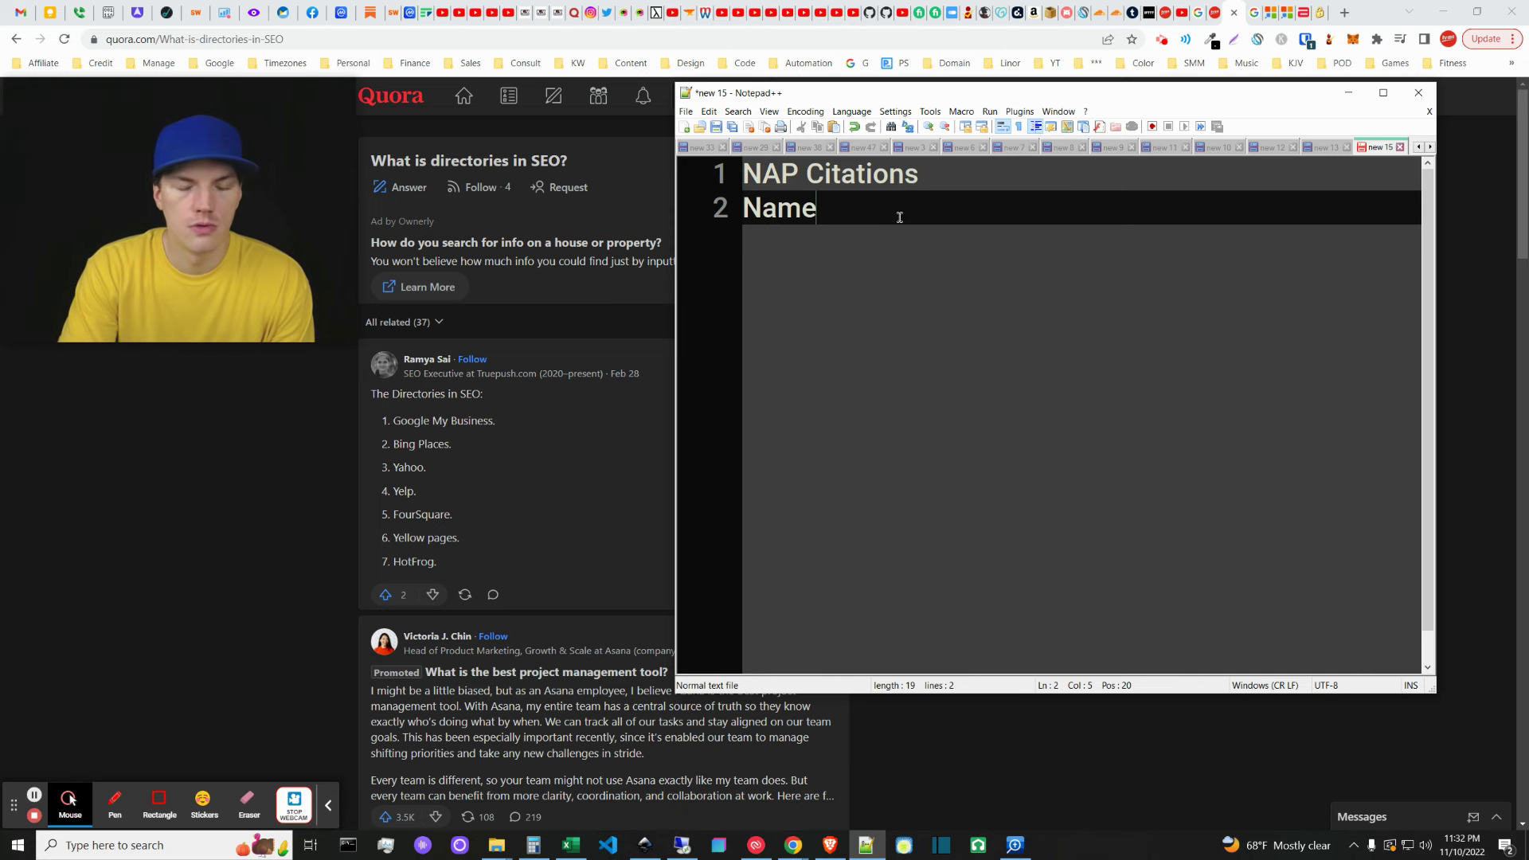
{"action": "type", "text": ", Address"}
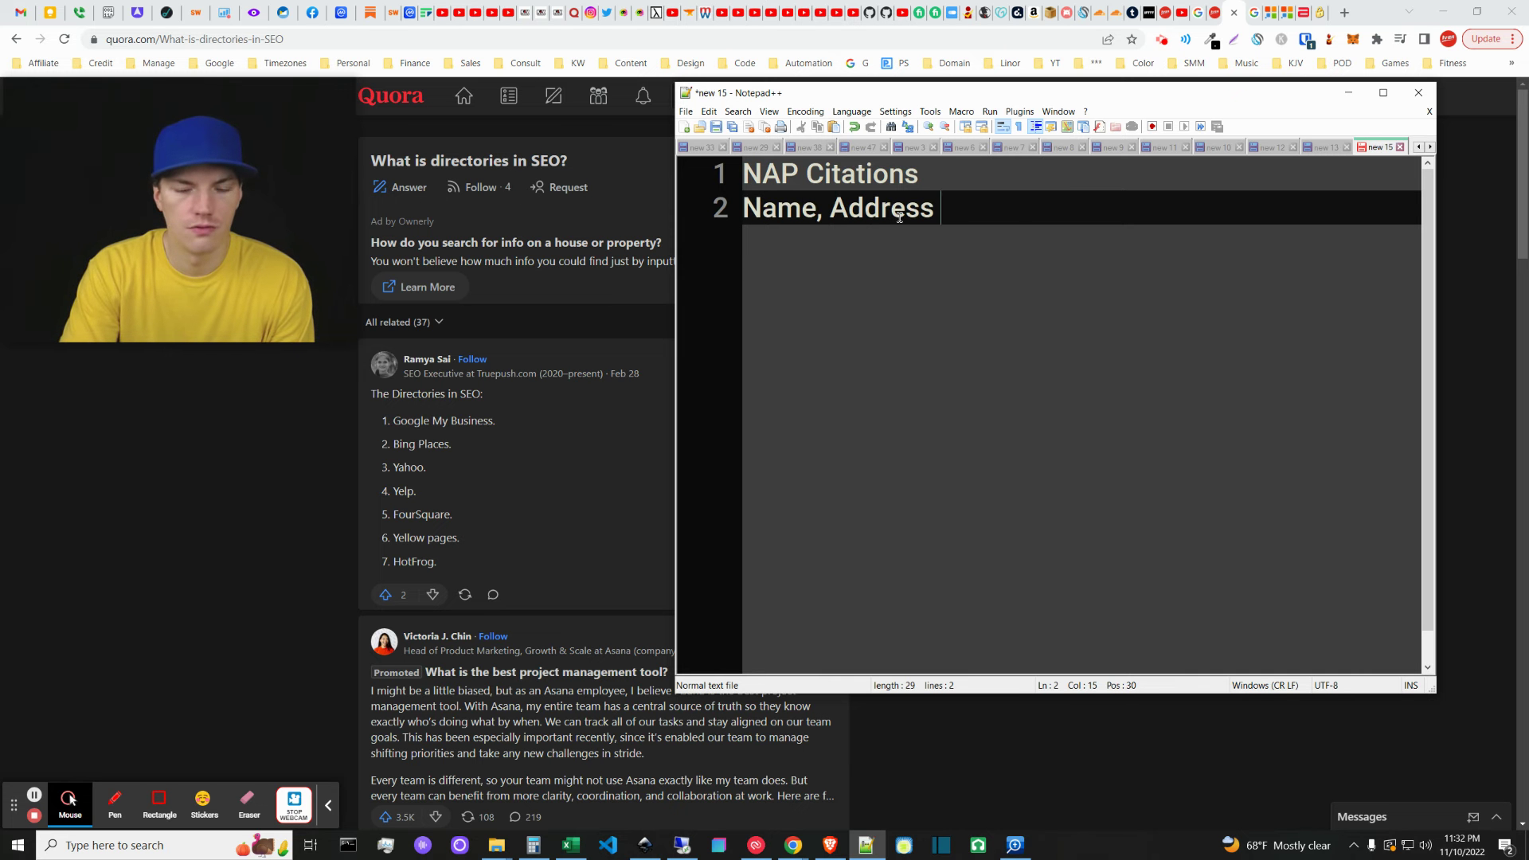
{"action": "key", "text": "BackSpace"}
{"action": "type", "text": ", Phone"}
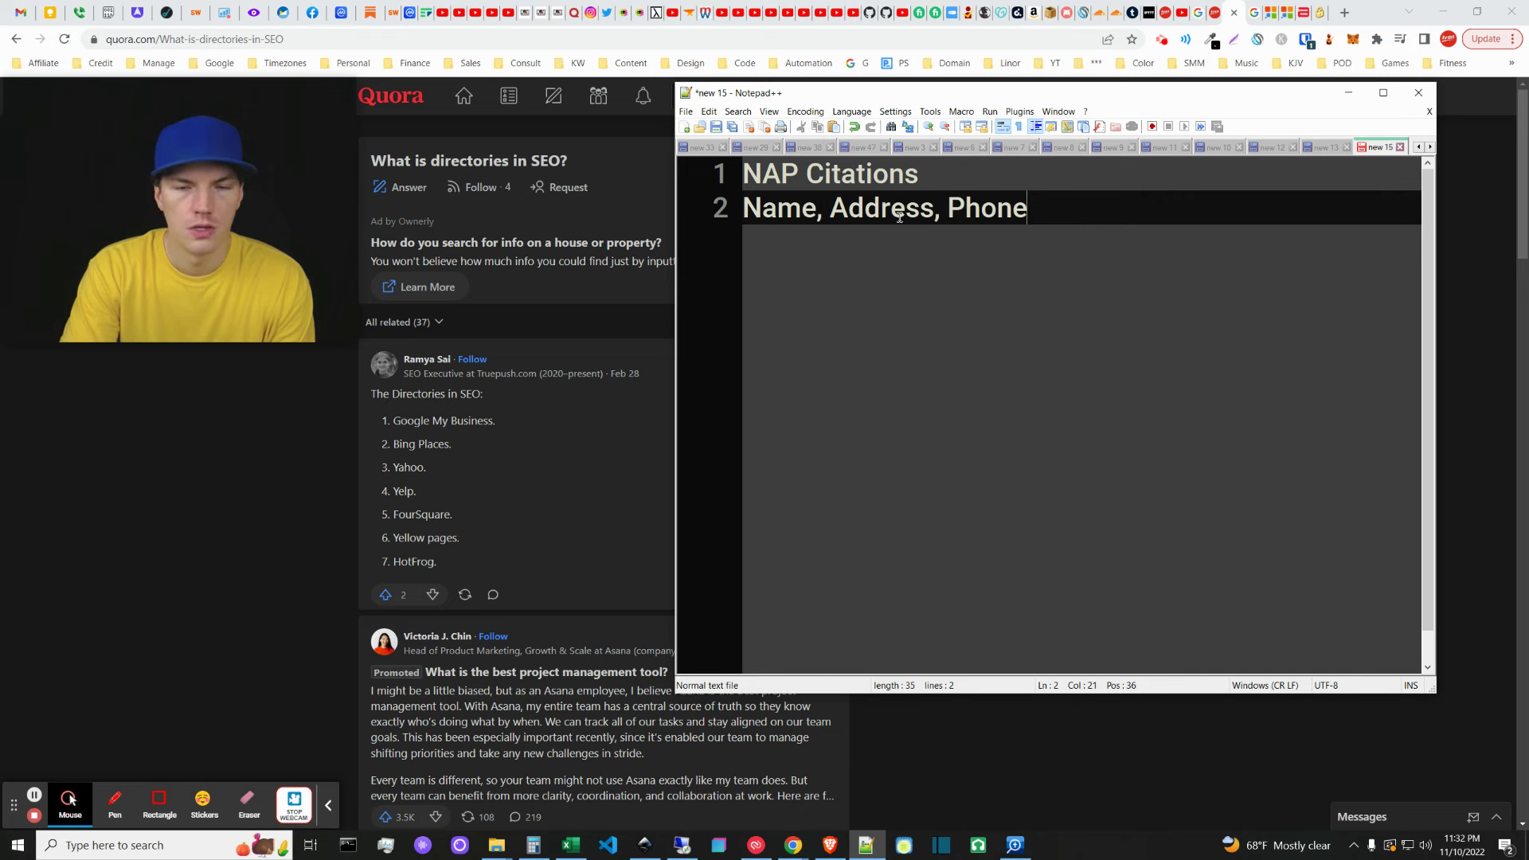
{"action": "type", "text": ", We"}
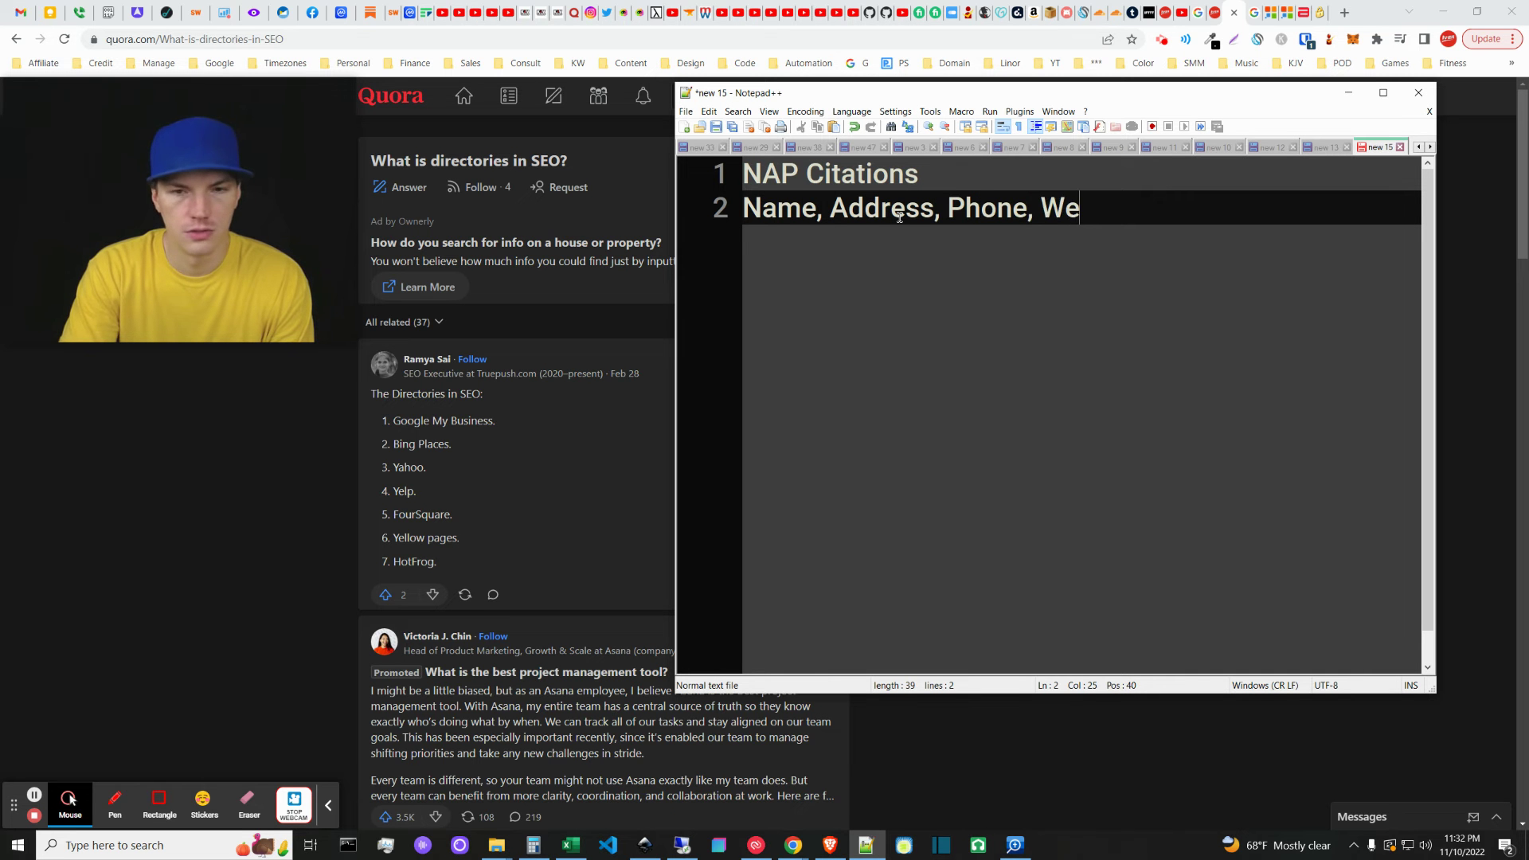
{"action": "type", "text": "bsite"}
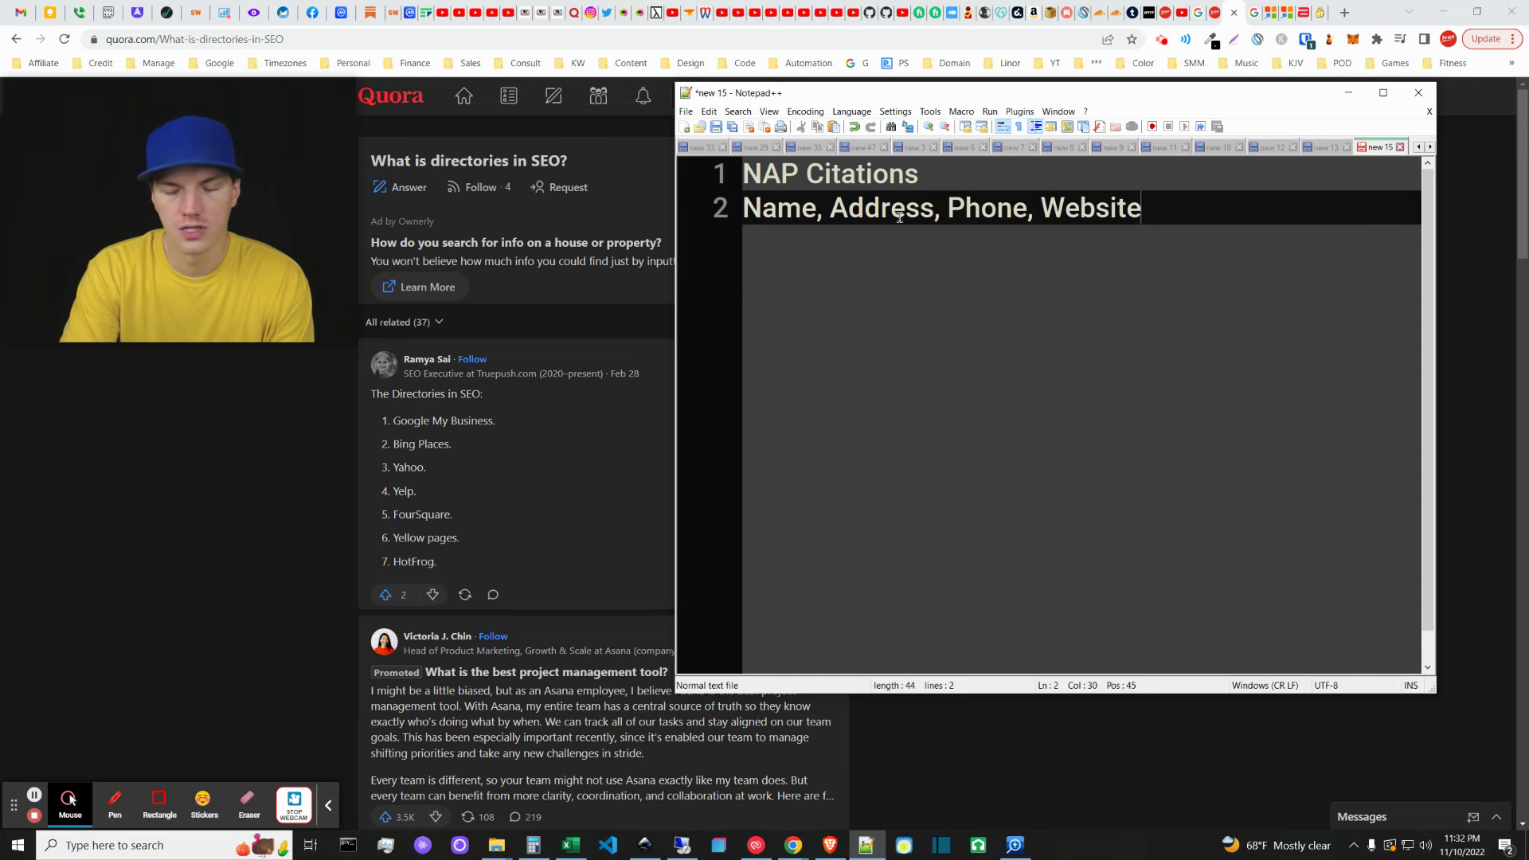
{"action": "type", "text": " Link"}
{"action": "key", "text": "Return"}
{"action": "key", "text": "Return"}
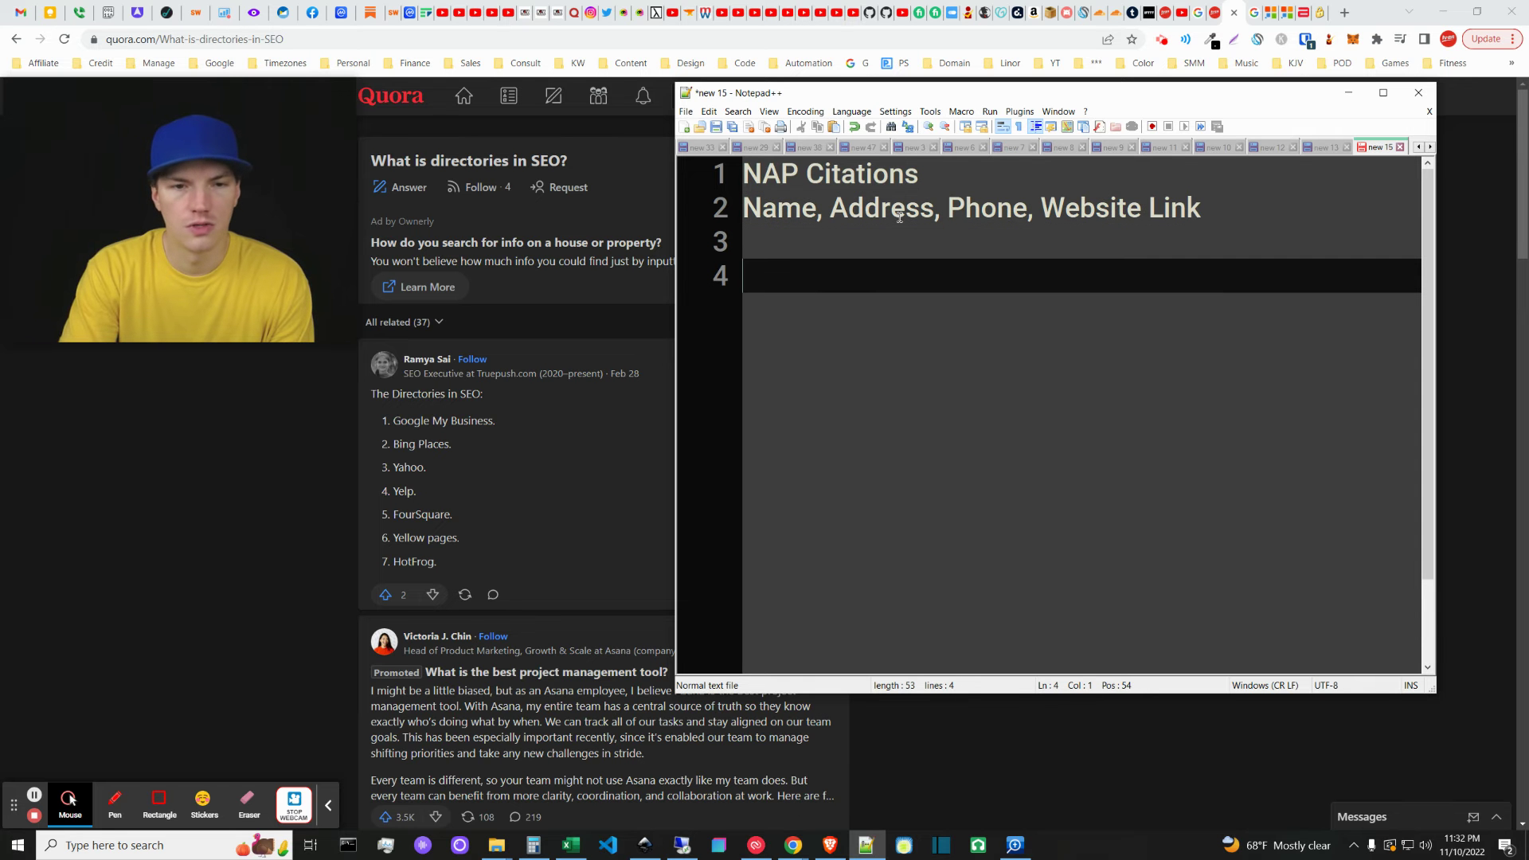
Type the sample business name, street address and city/state on separate lines
{"action": "type", "text": "Ivan SEO"}
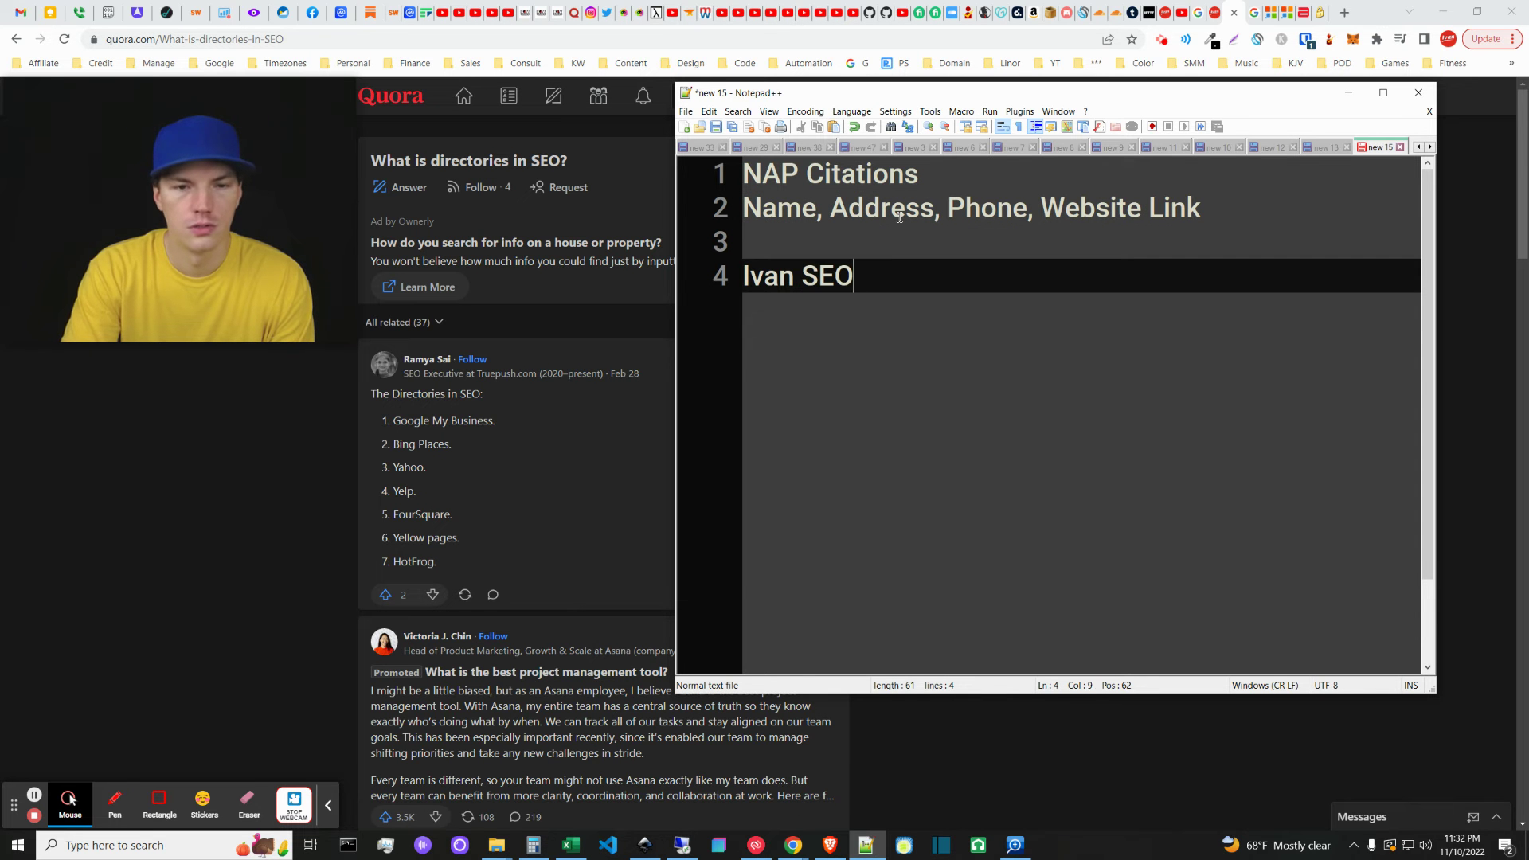
{"action": "key", "text": "Return"}
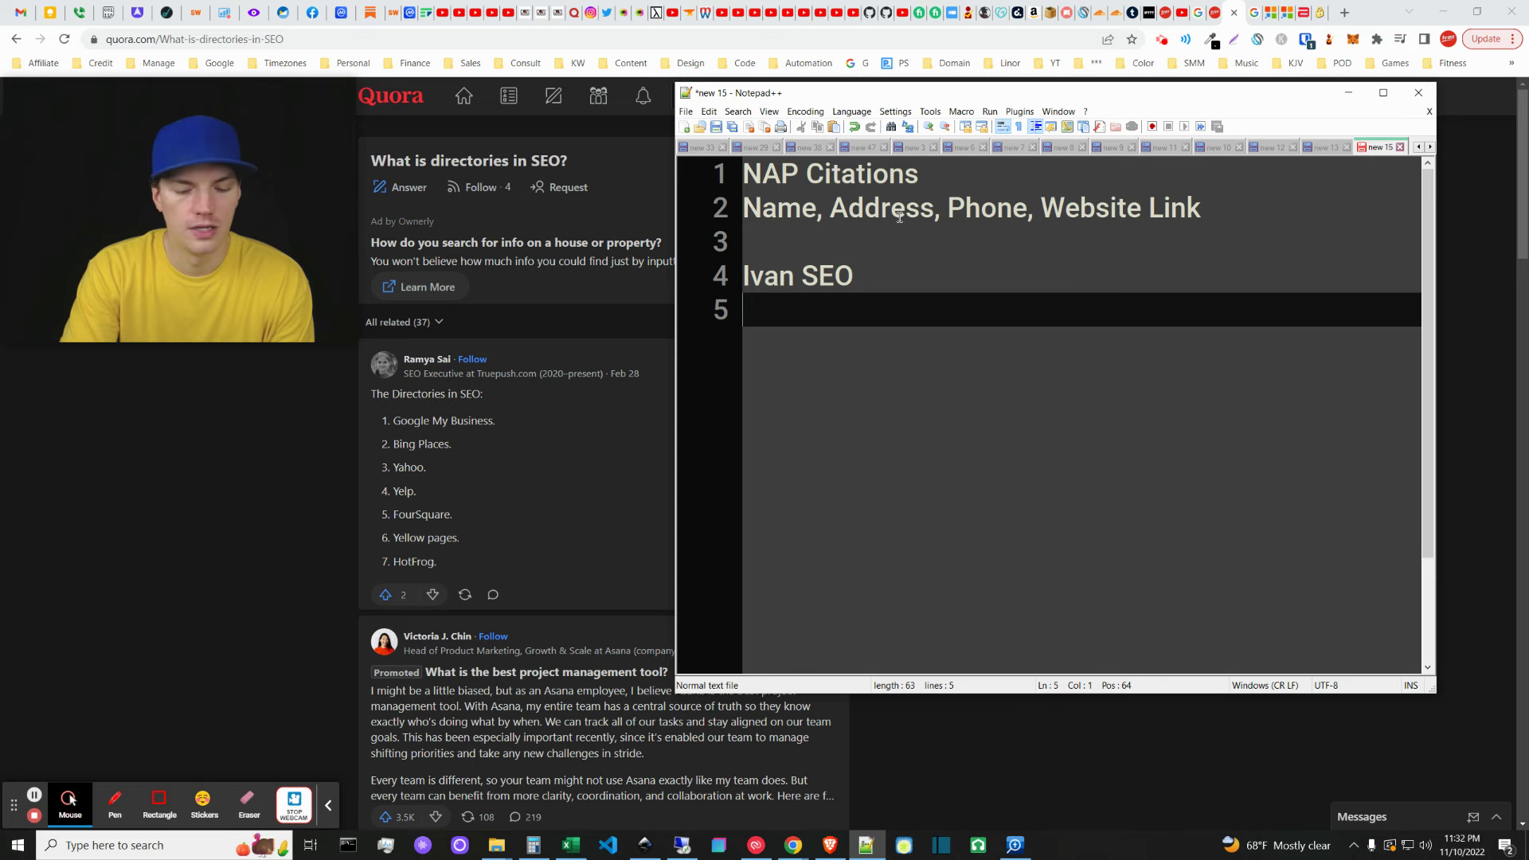
{"action": "type", "text": "77"}
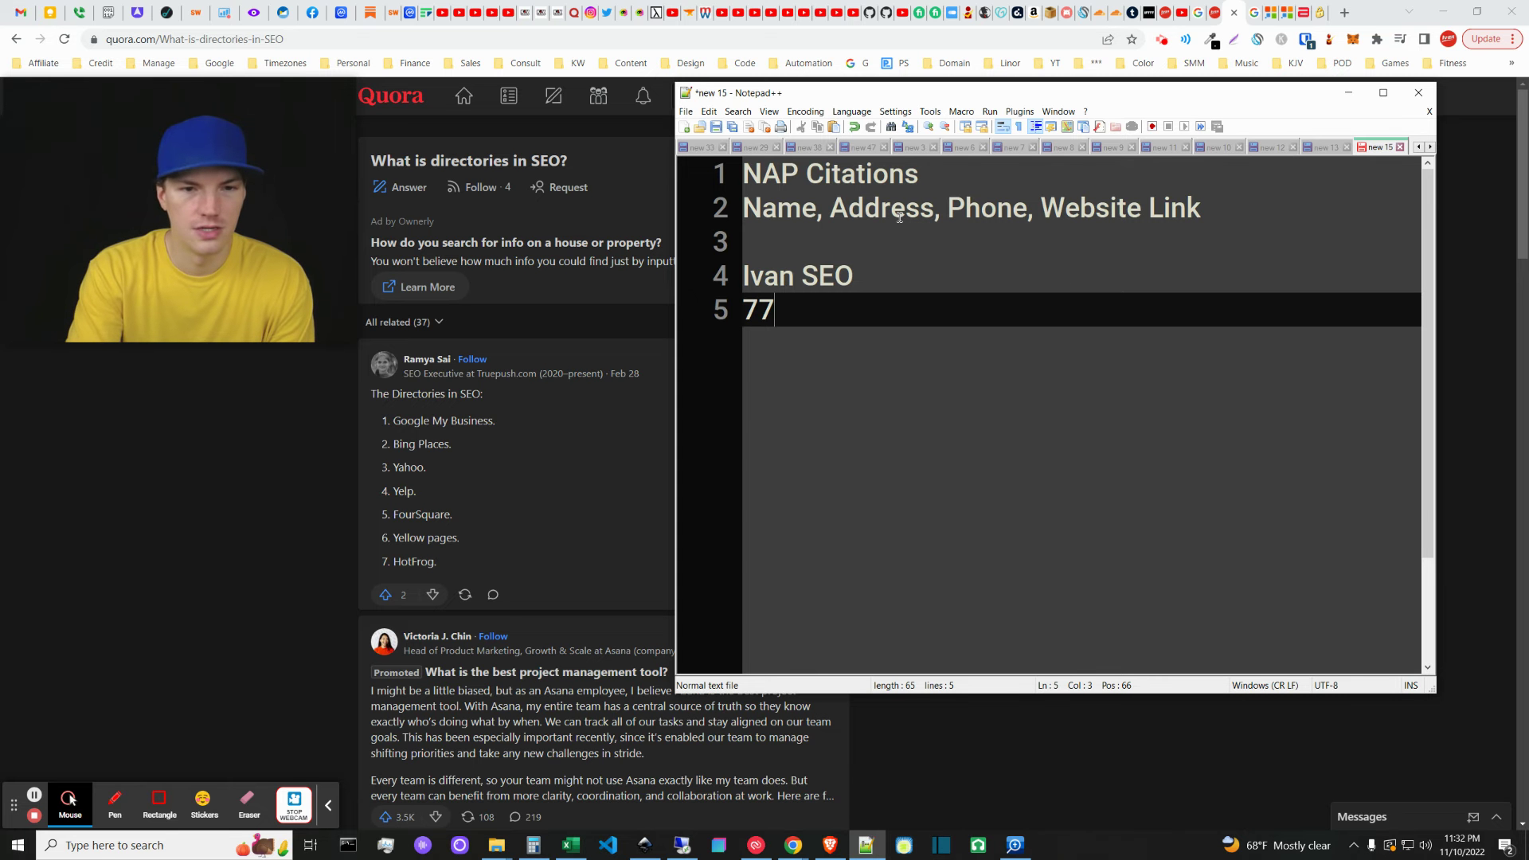
{"action": "type", "text": "77"}
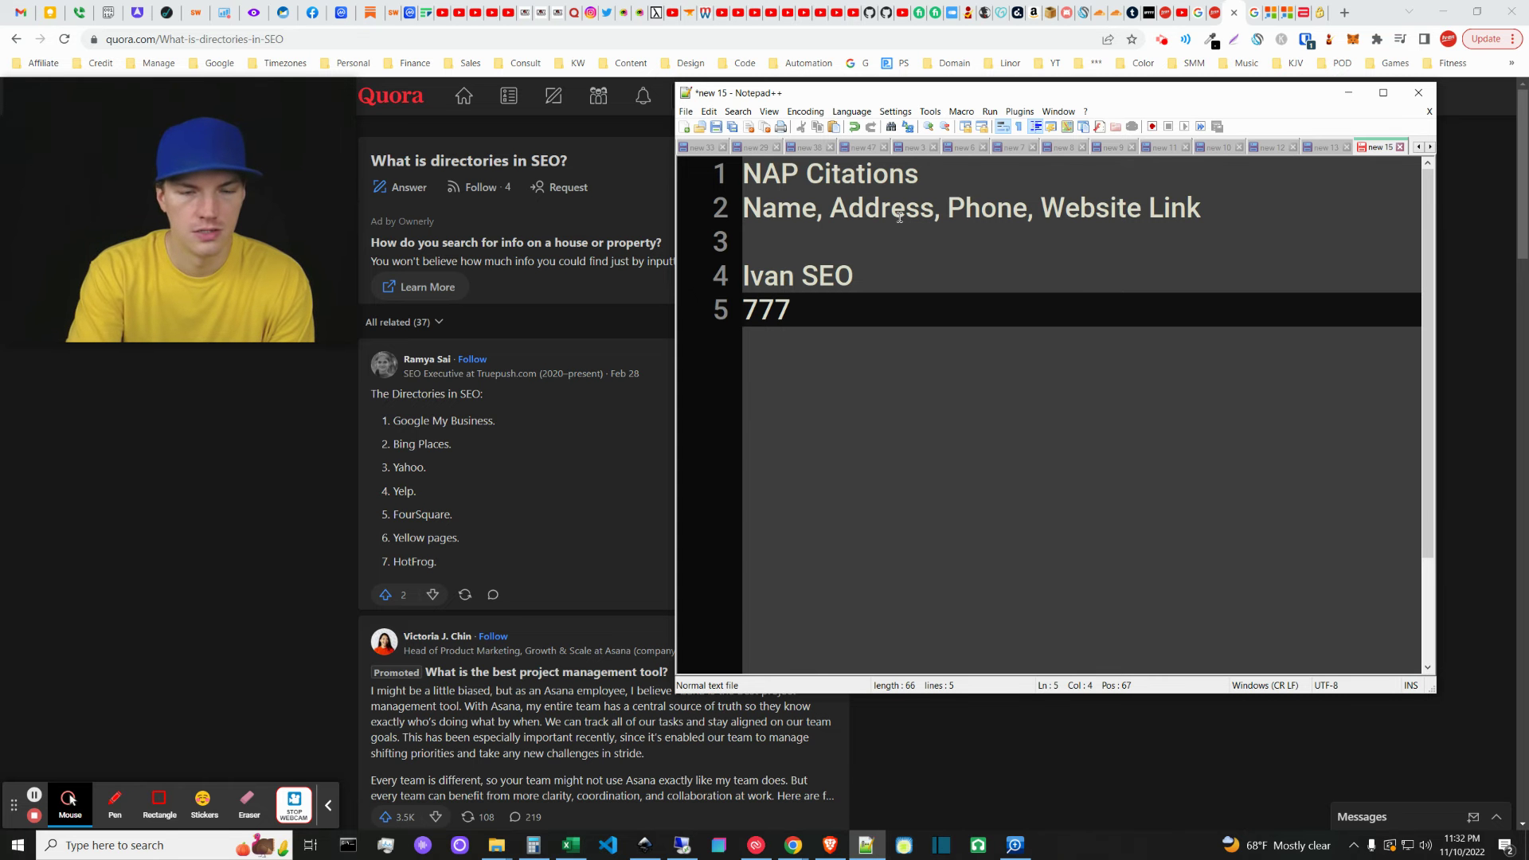
{"action": "type", "text": "7 Ivan"}
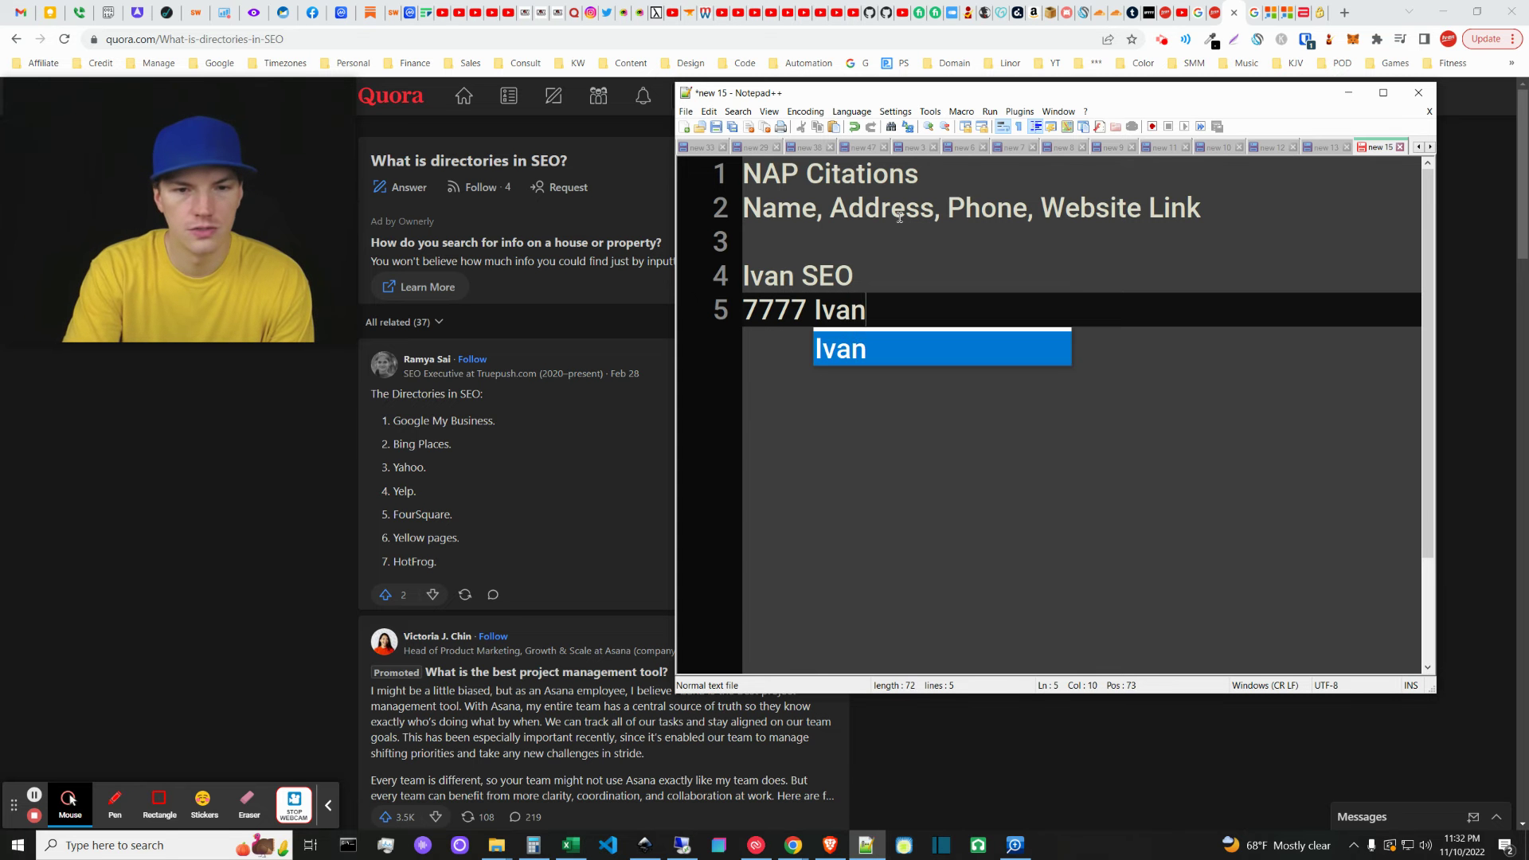
{"action": "type", "text": "'s St."}
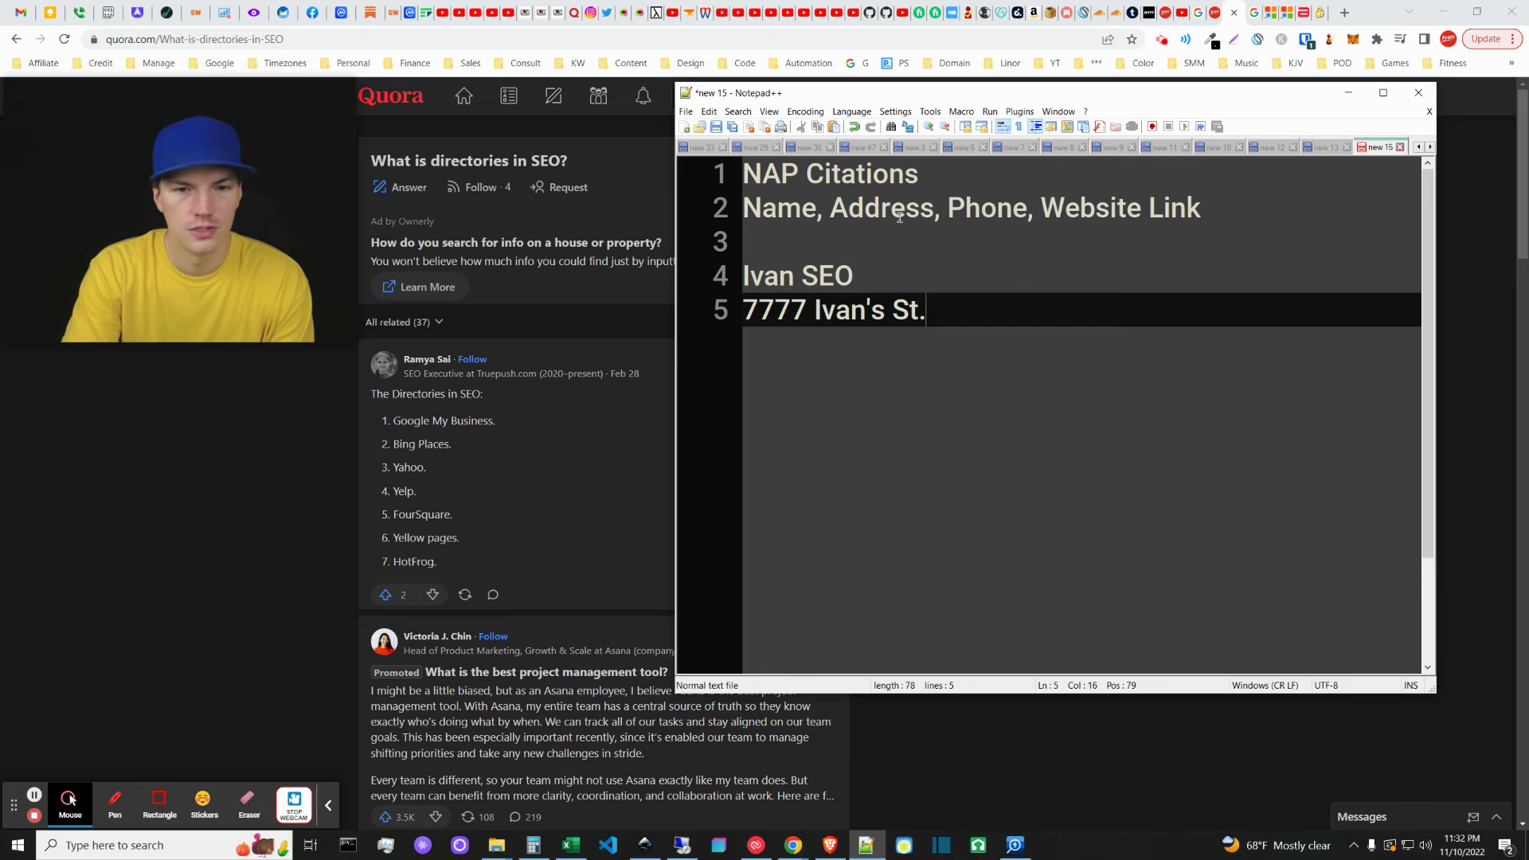
{"action": "key", "text": "BackSpace"}
{"action": "type", "text": ", For"}
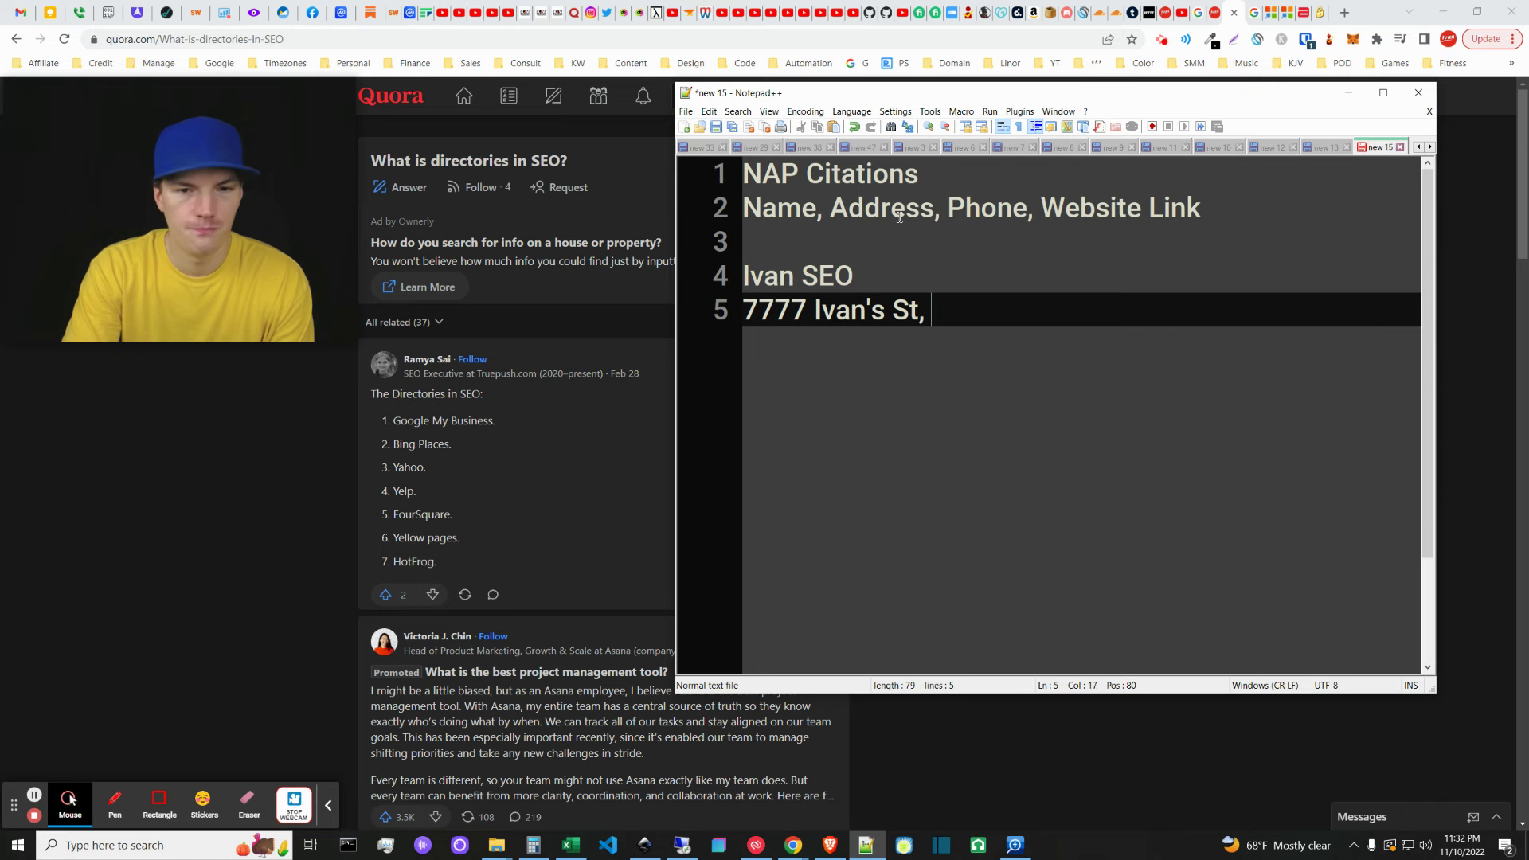
{"action": "key", "text": "BackSpace"}
{"action": "key", "text": "BackSpace"}
{"action": "key", "text": "BackSpace"}
{"action": "key", "text": "BackSpace"}
{"action": "key", "text": "BackSpace"}
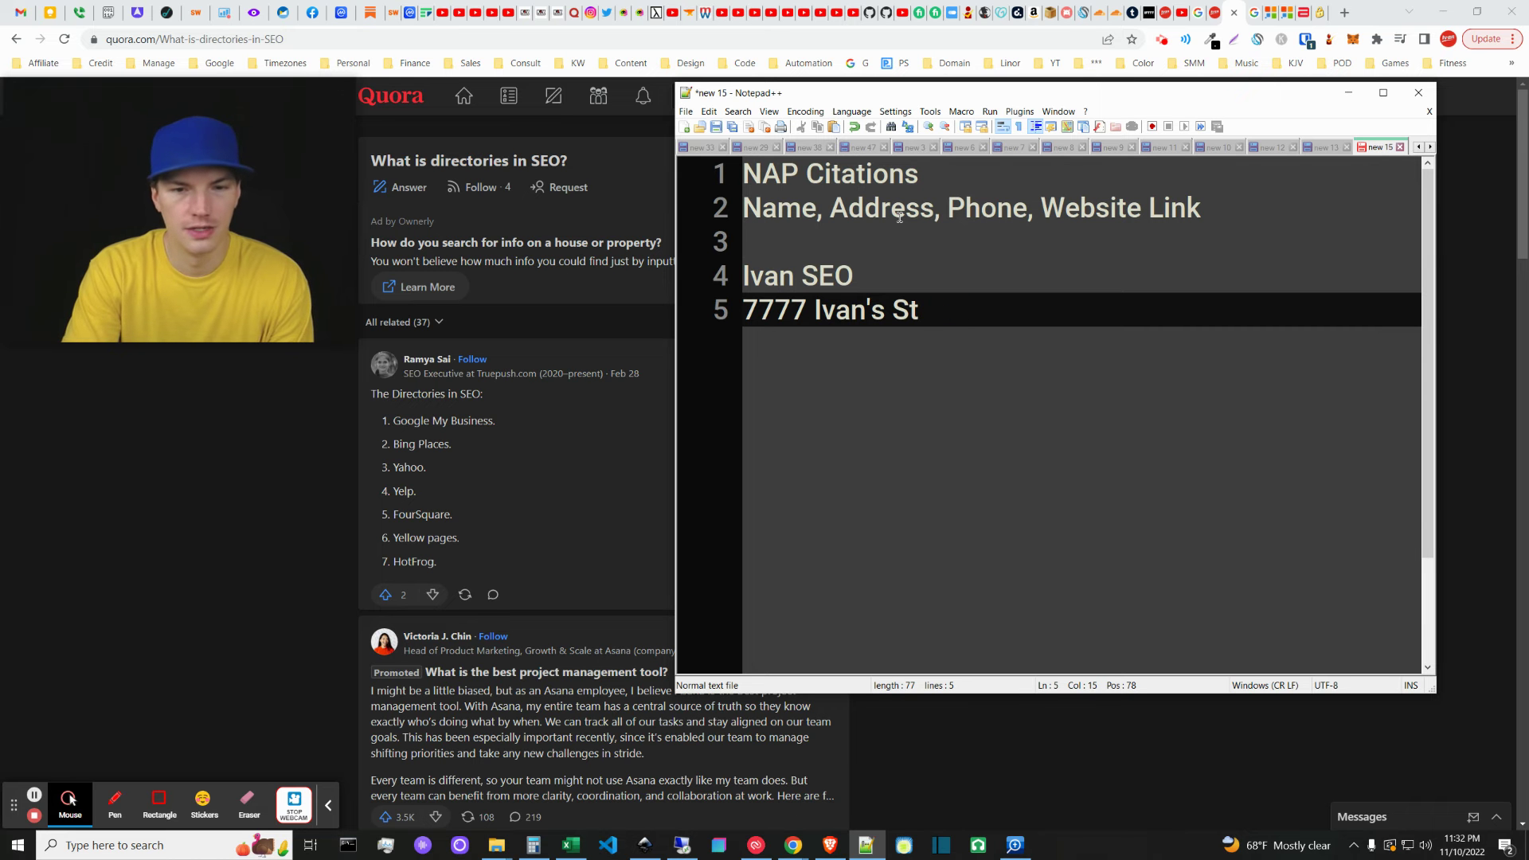
{"action": "type", "text": "."}
{"action": "key", "text": "Return"}
{"action": "type", "text": "F"}
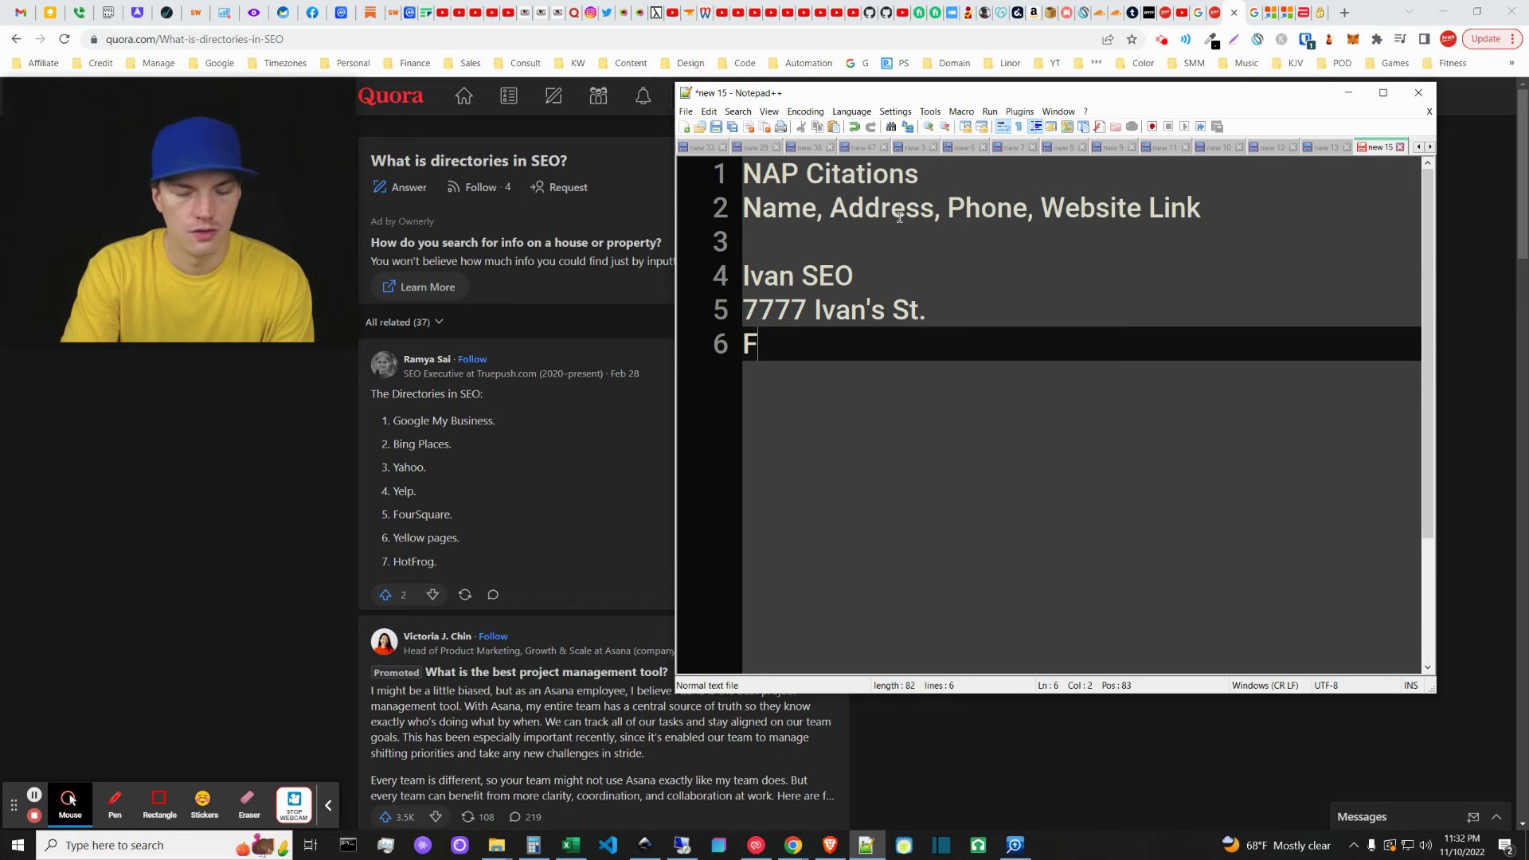
{"action": "type", "text": "ort Worth, TX"}
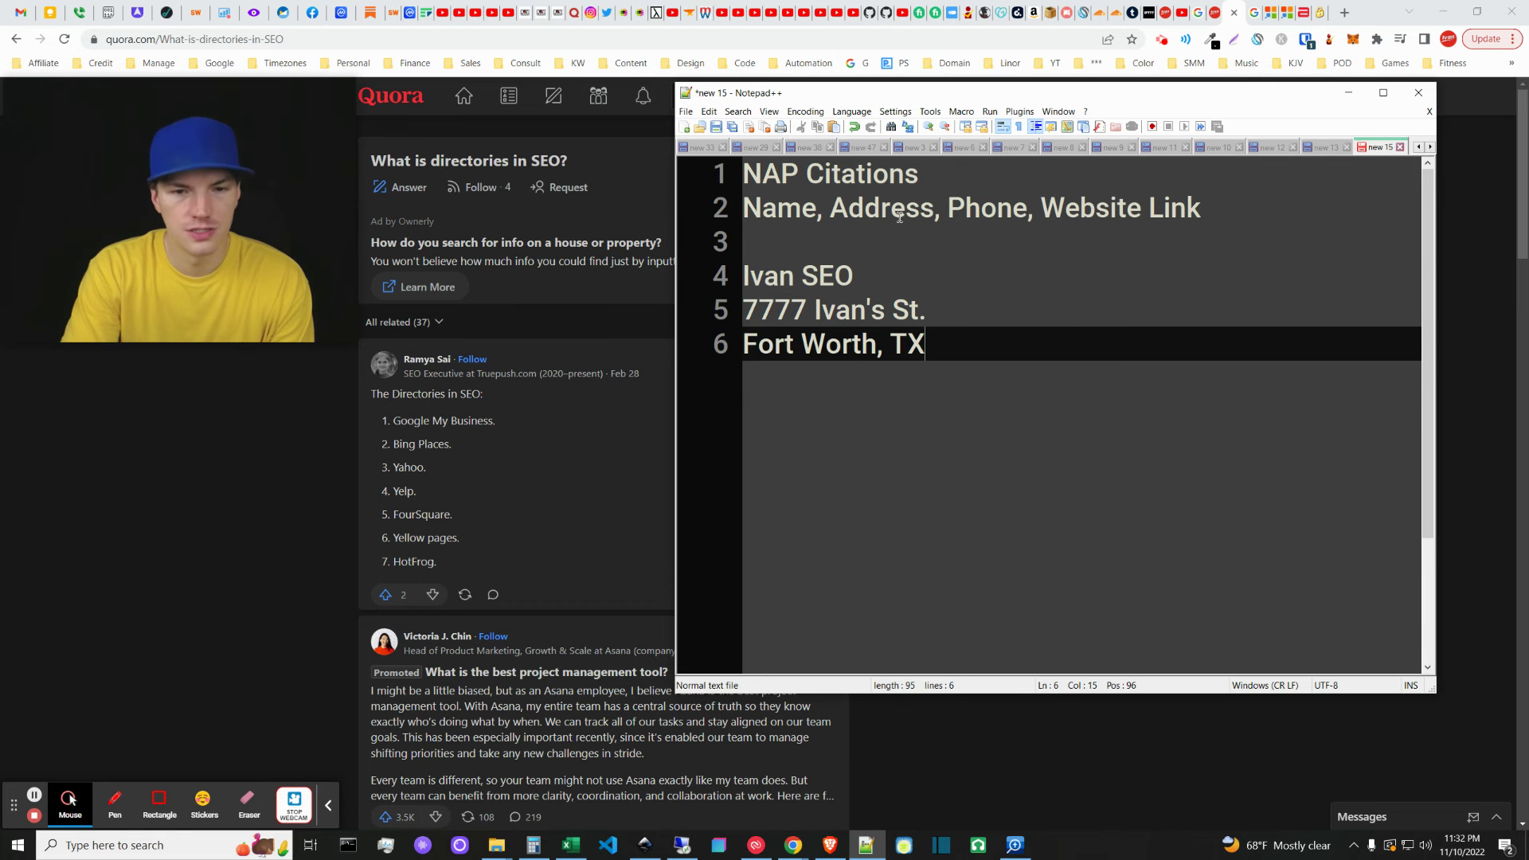
{"action": "key", "text": "Return"}
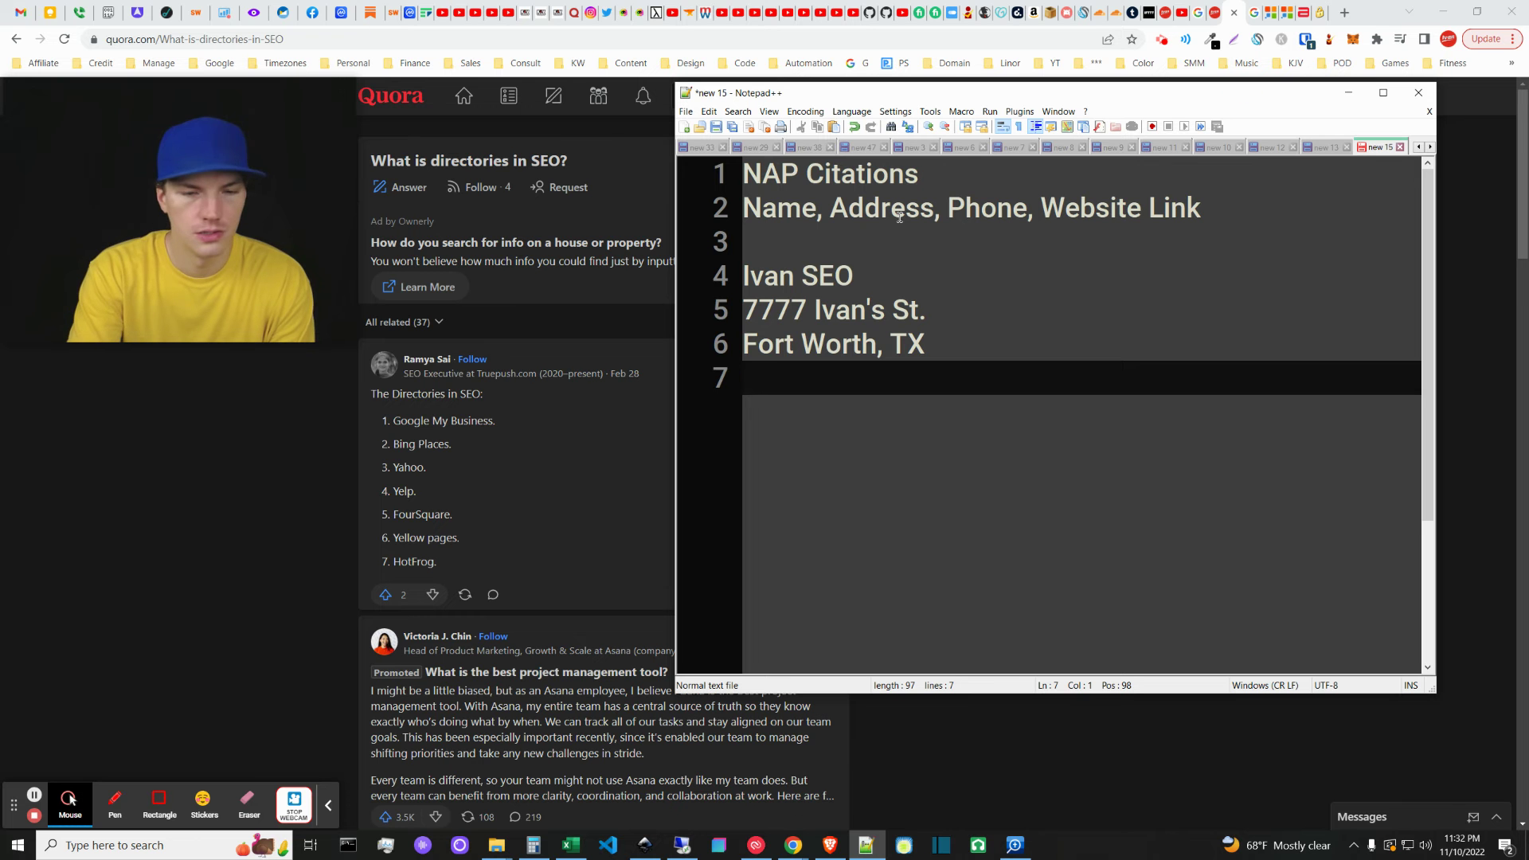
{"action": "type", "text": "77777"}
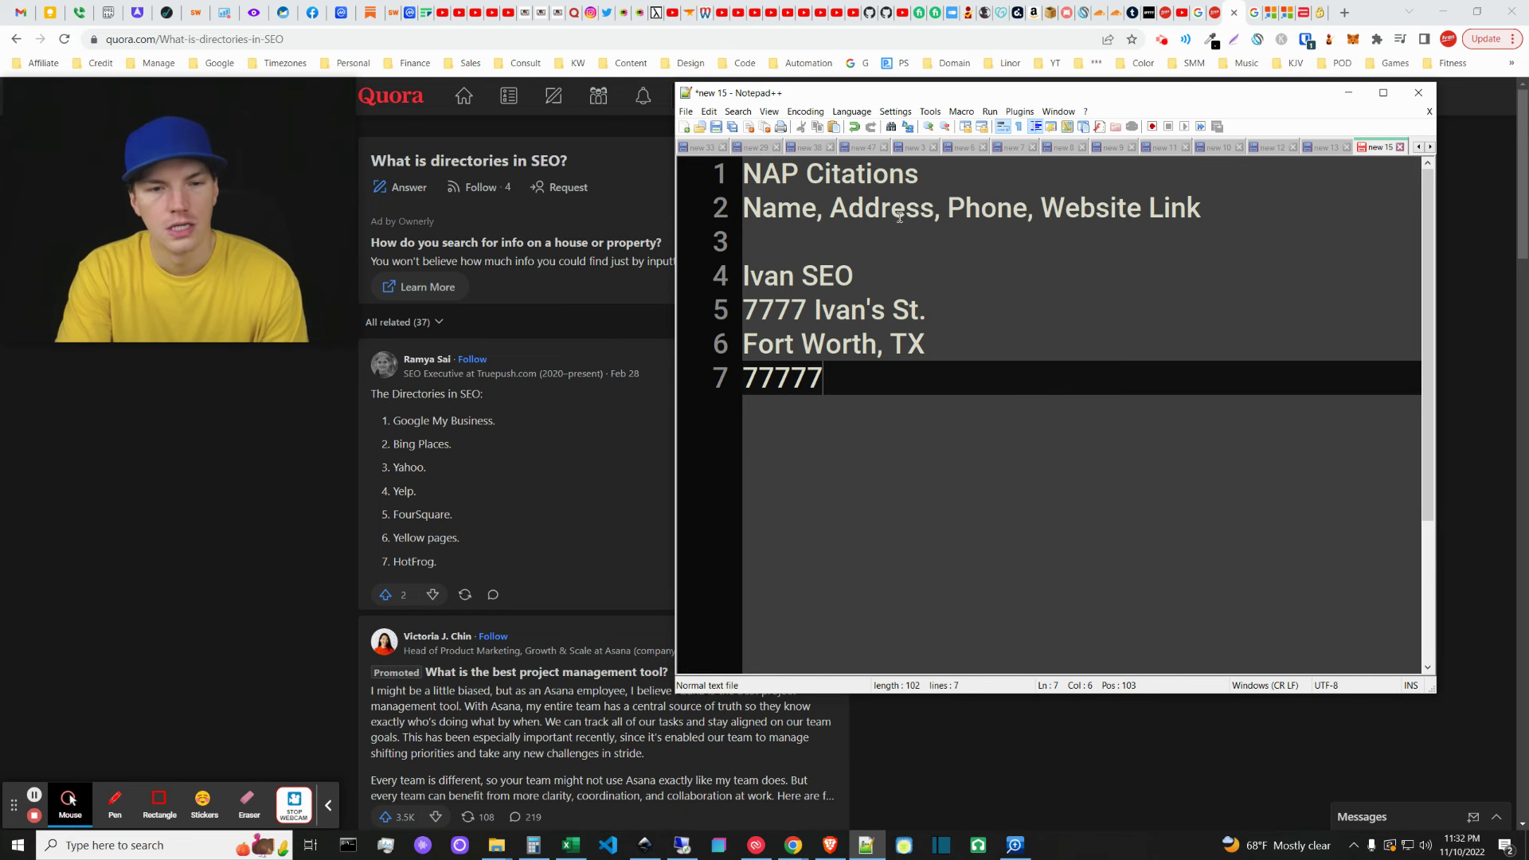
{"action": "key", "text": "Return"}
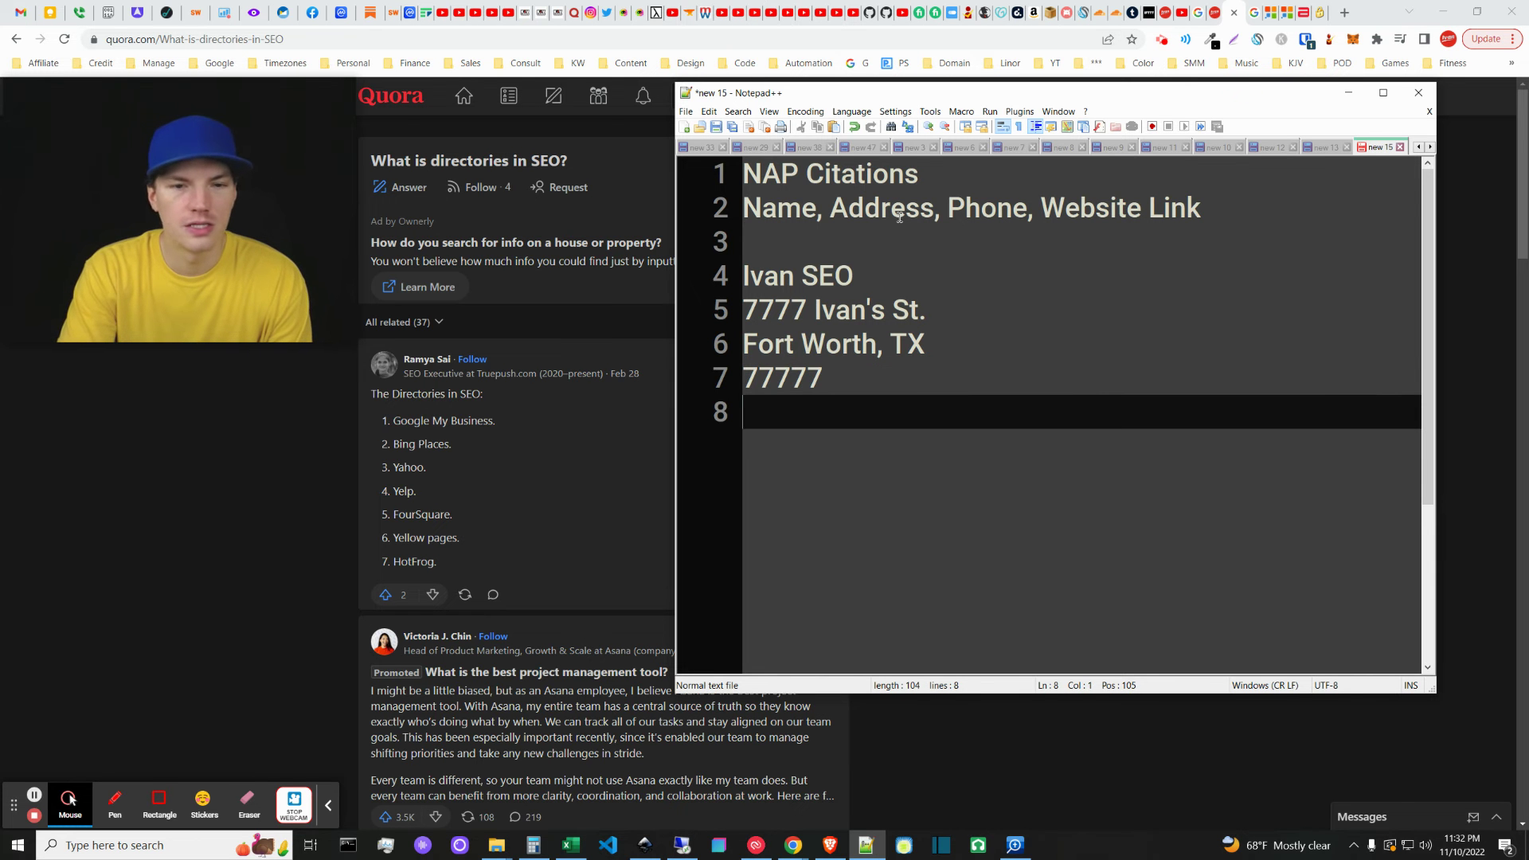
{"action": "type", "text": "("}
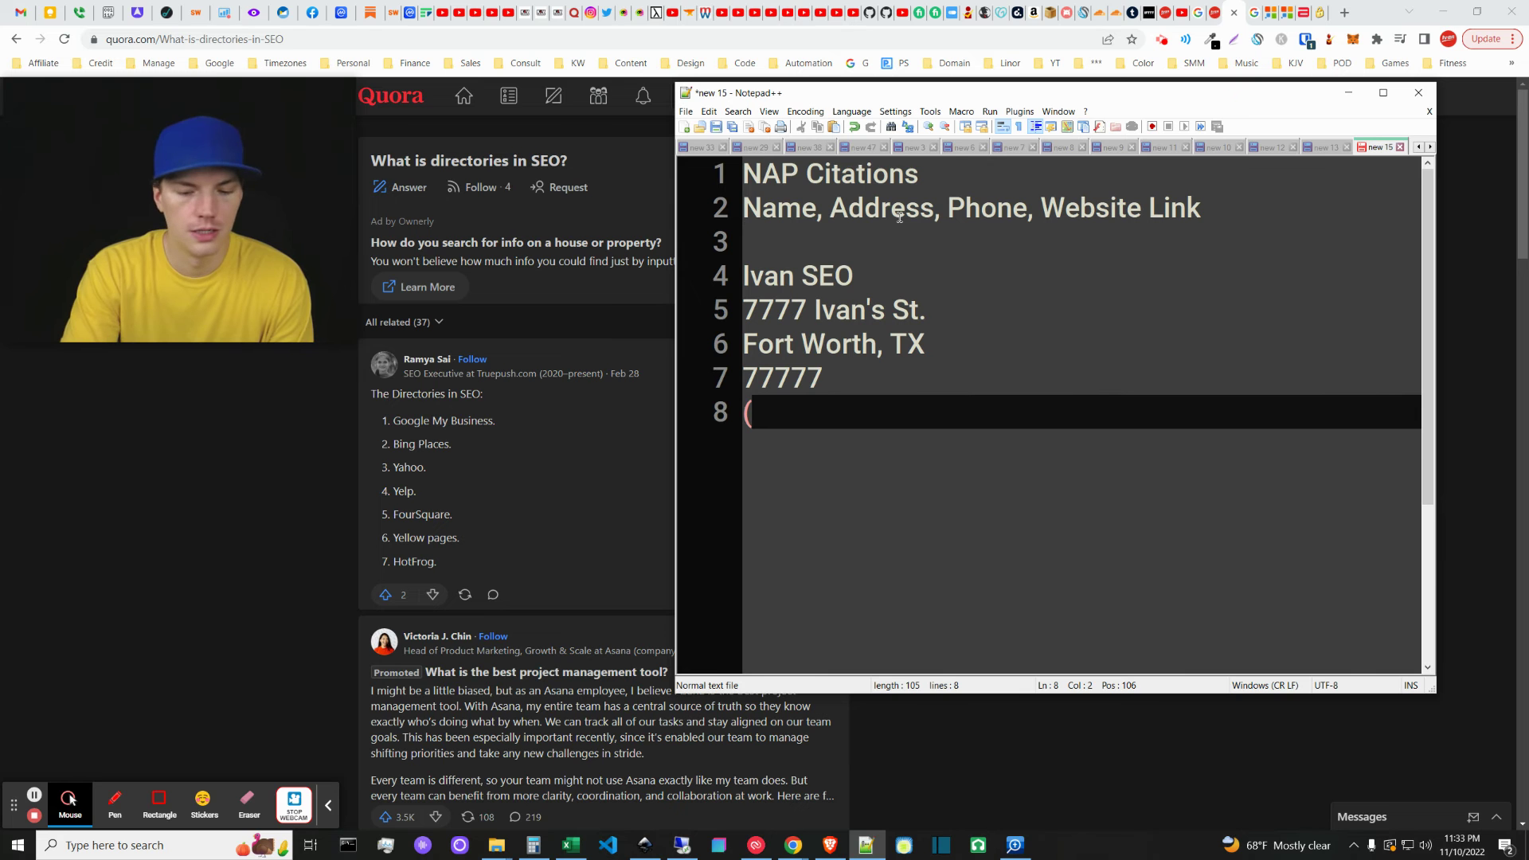
{"action": "type", "text": "888)8"}
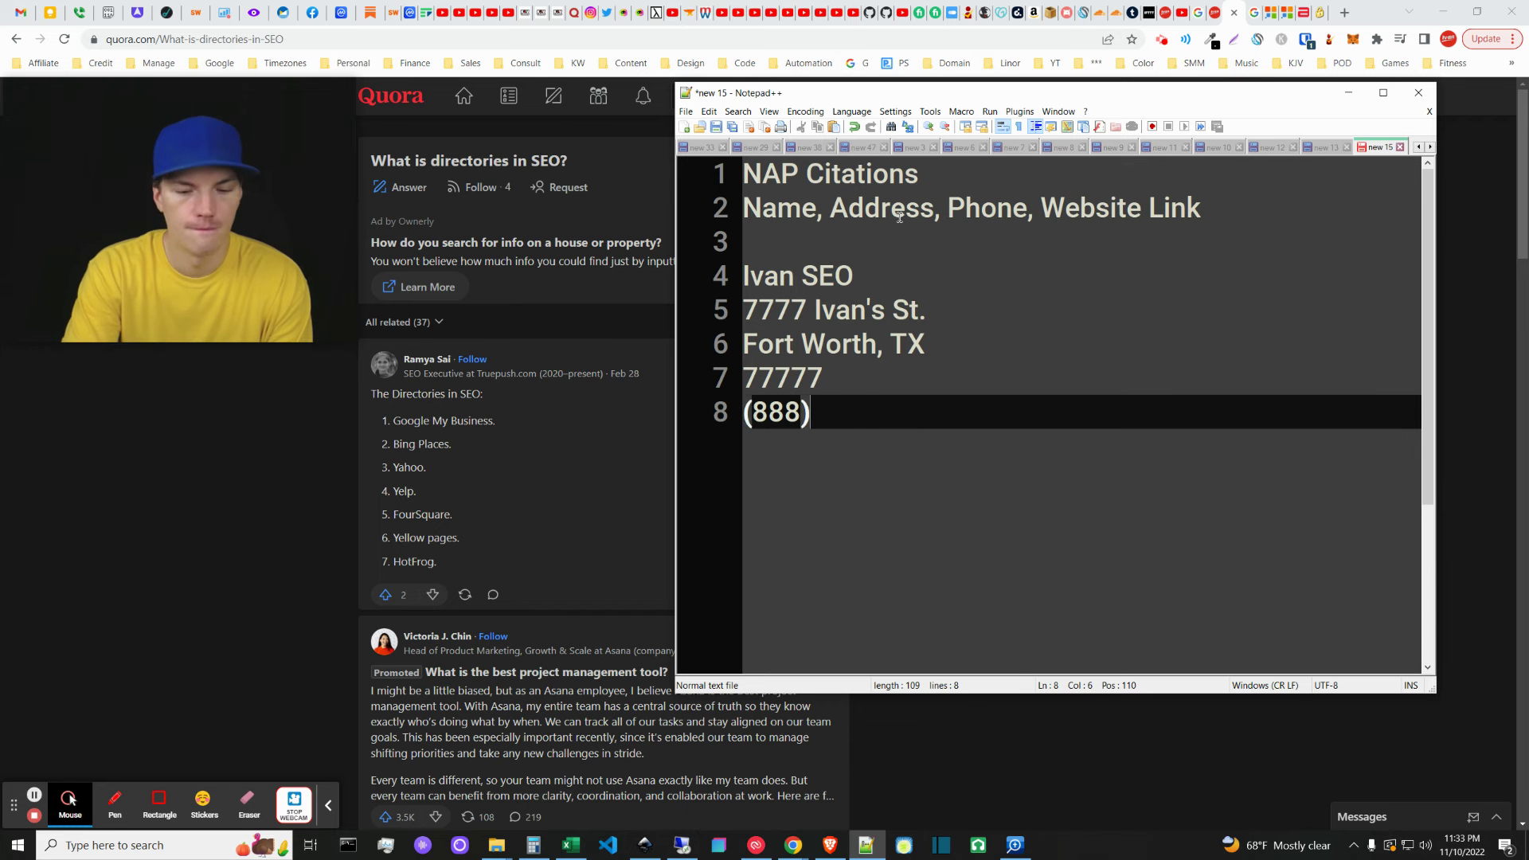
{"action": "key", "text": "BackSpace"}
{"action": "type", "text": "888"}
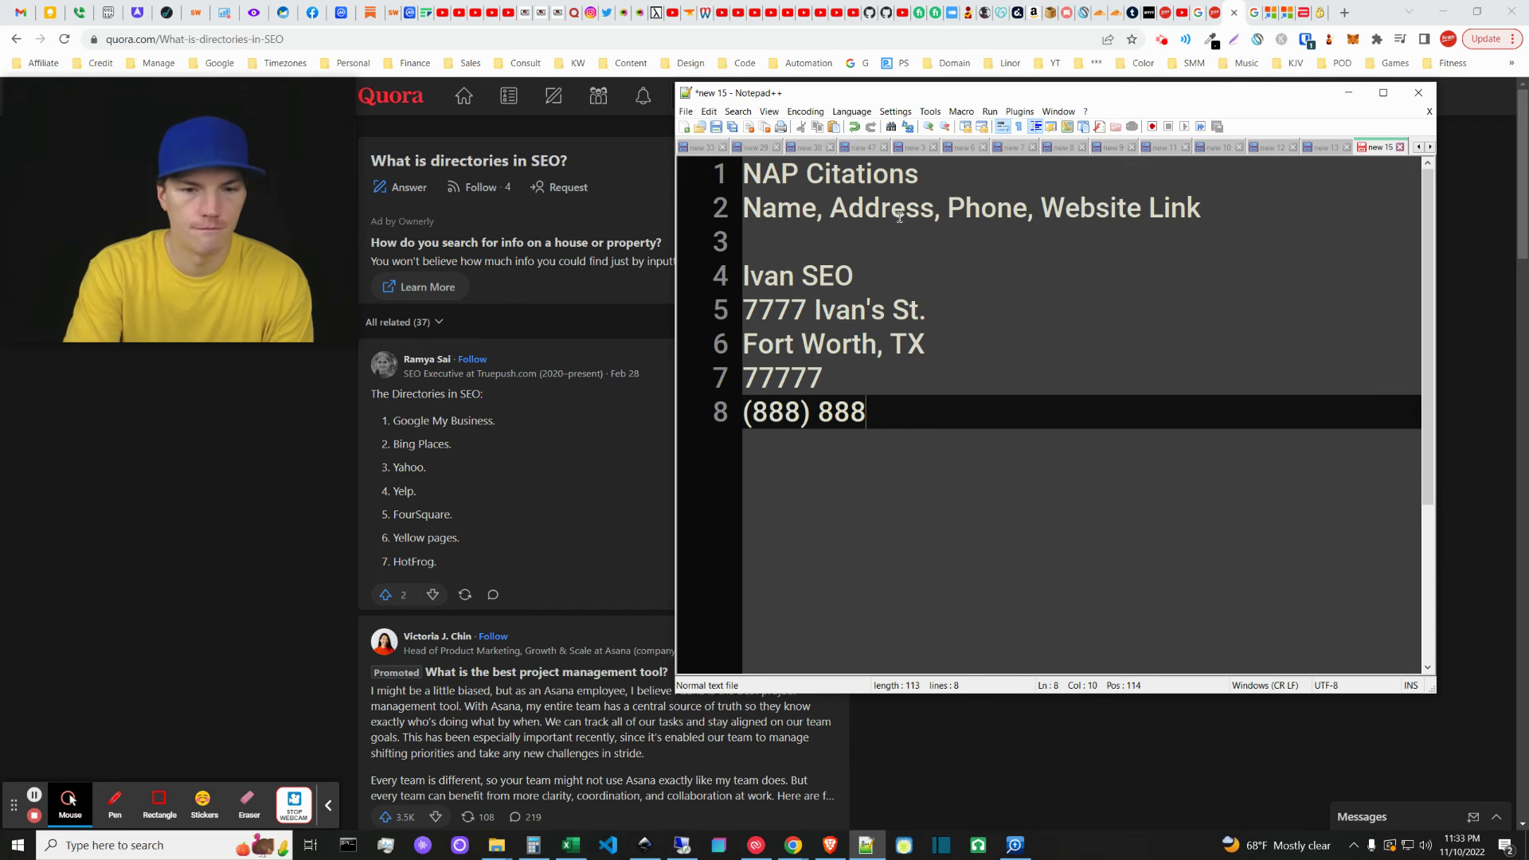
{"action": "type", "text": "-8888"}
{"action": "key", "text": "Return"}
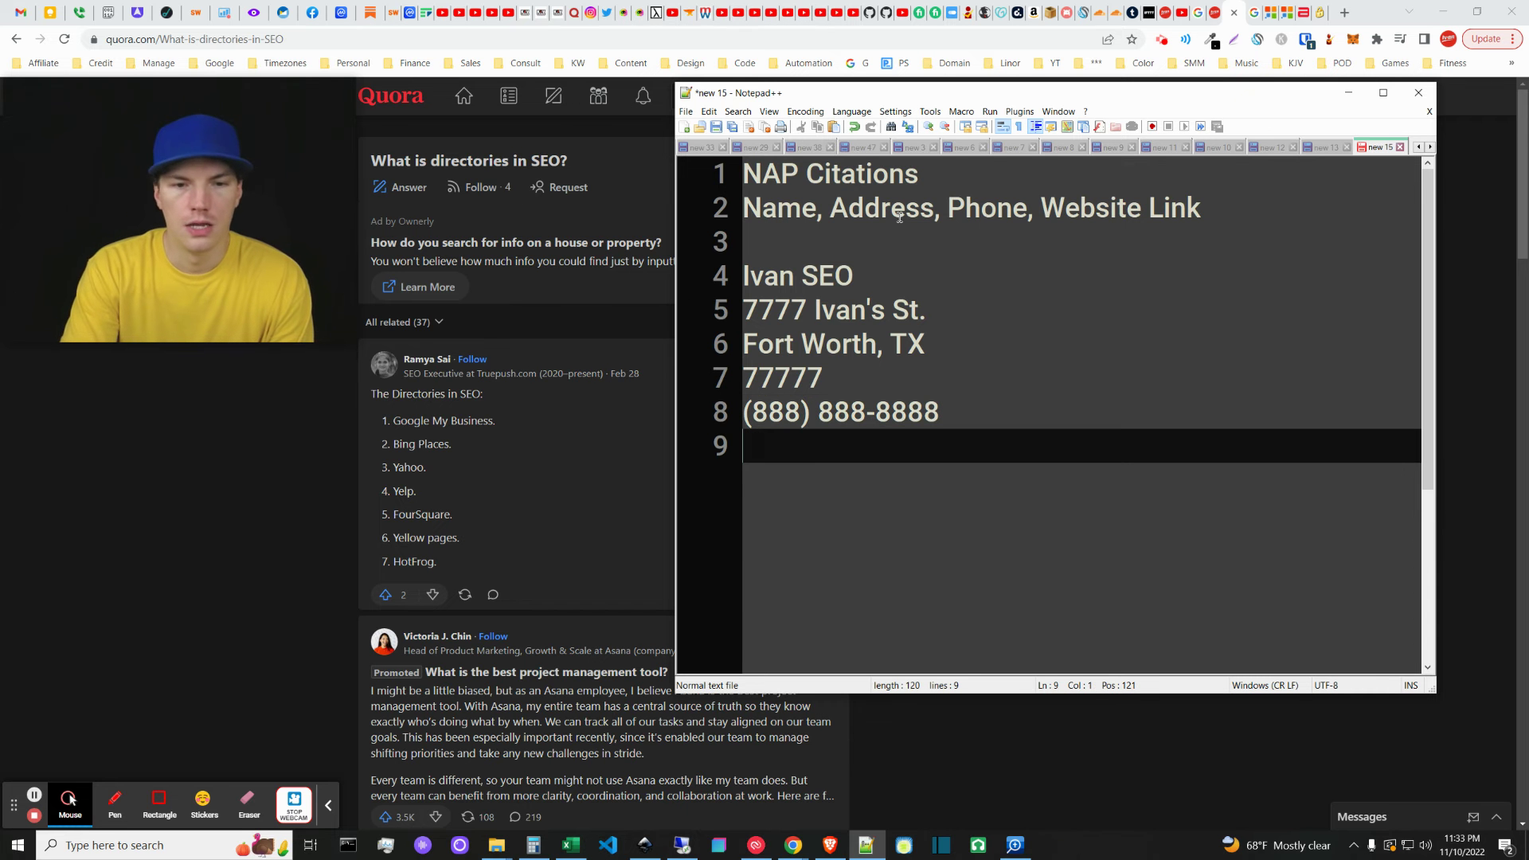
{"action": "type", "text": "http"}
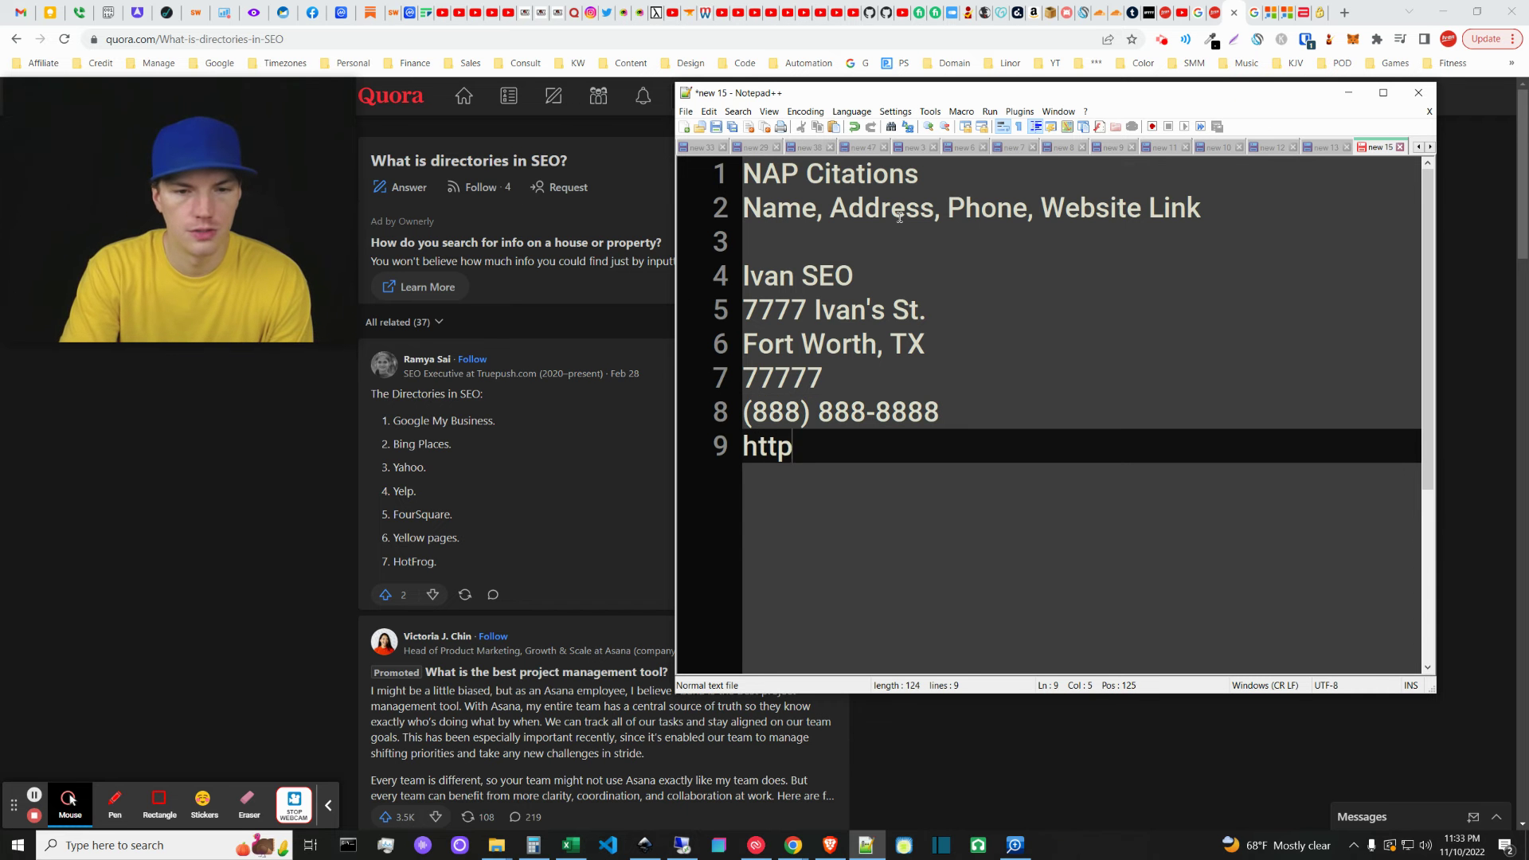
{"action": "type", "text": "s://www.getivan.com"}
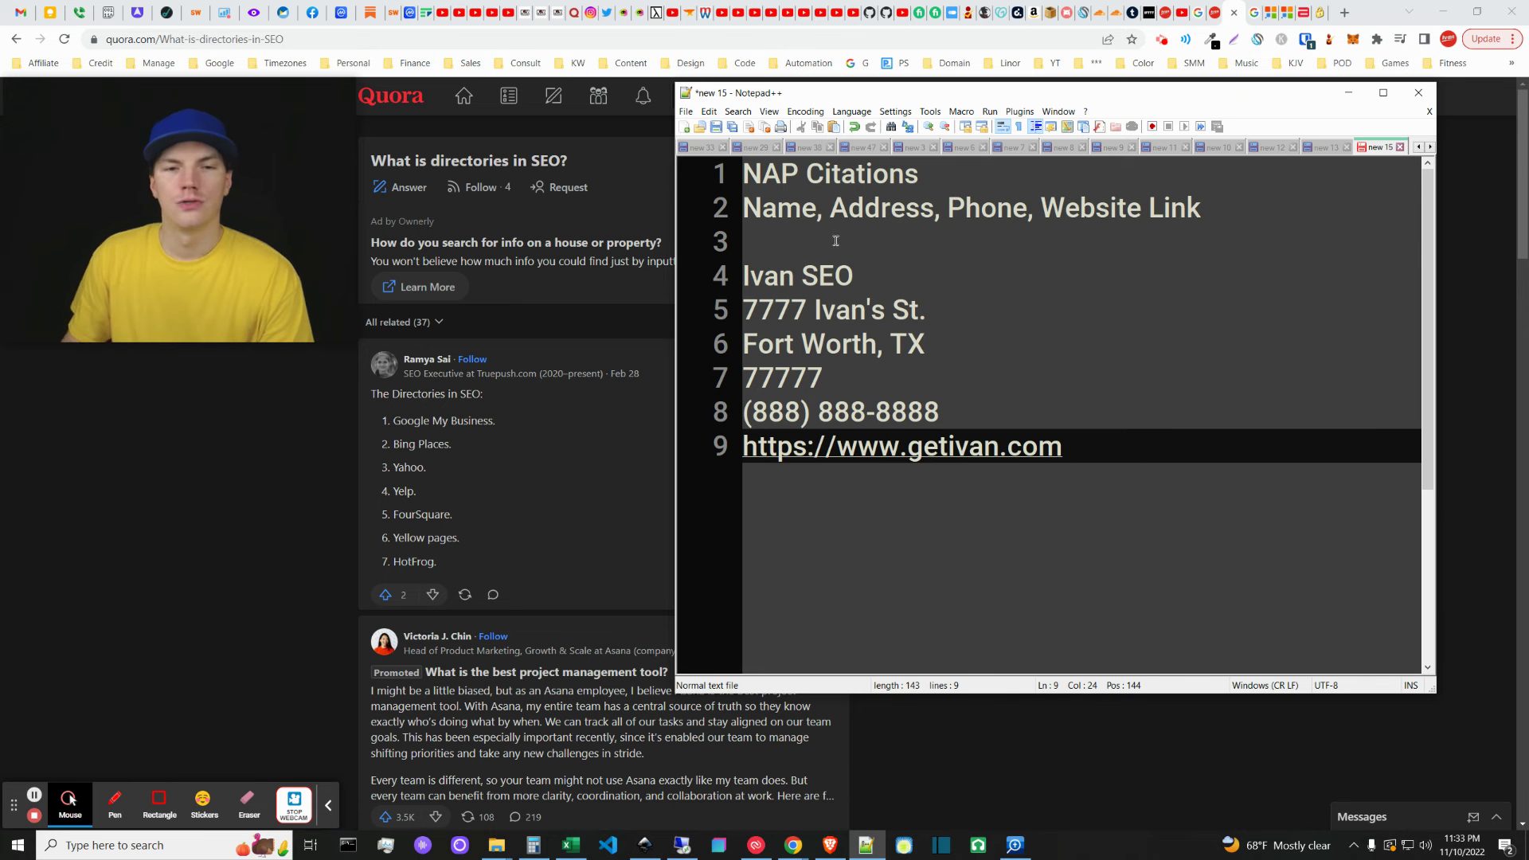
{"action": "left_click_drag", "start_coordinate": [745, 241], "coordinate": [1074, 446]}
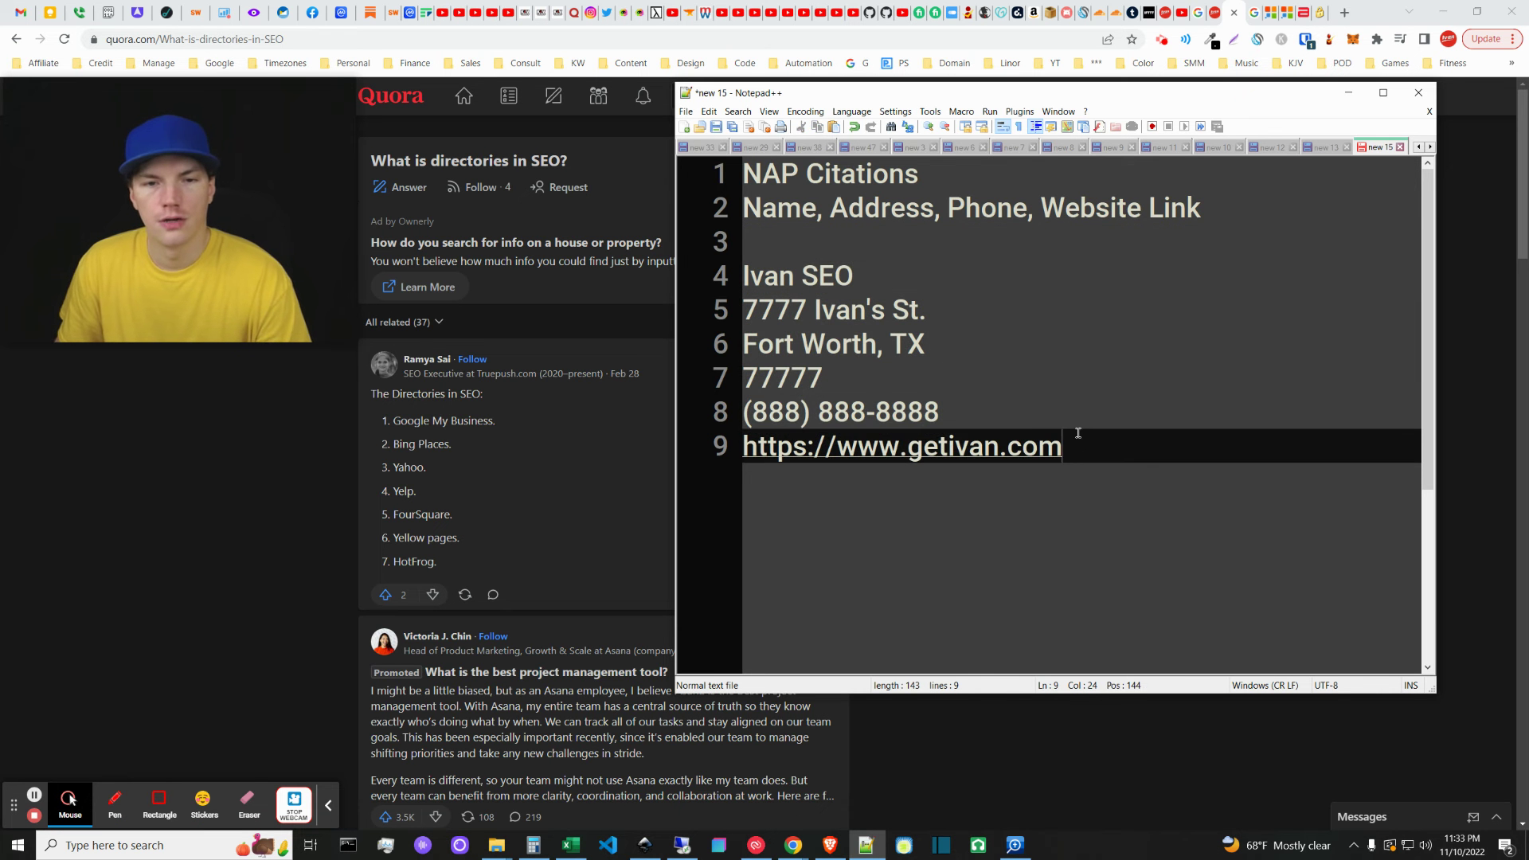
{"action": "left_click", "coordinate": [1074, 446]}
{"action": "left_click_drag", "start_coordinate": [749, 254], "coordinate": [1144, 454]}
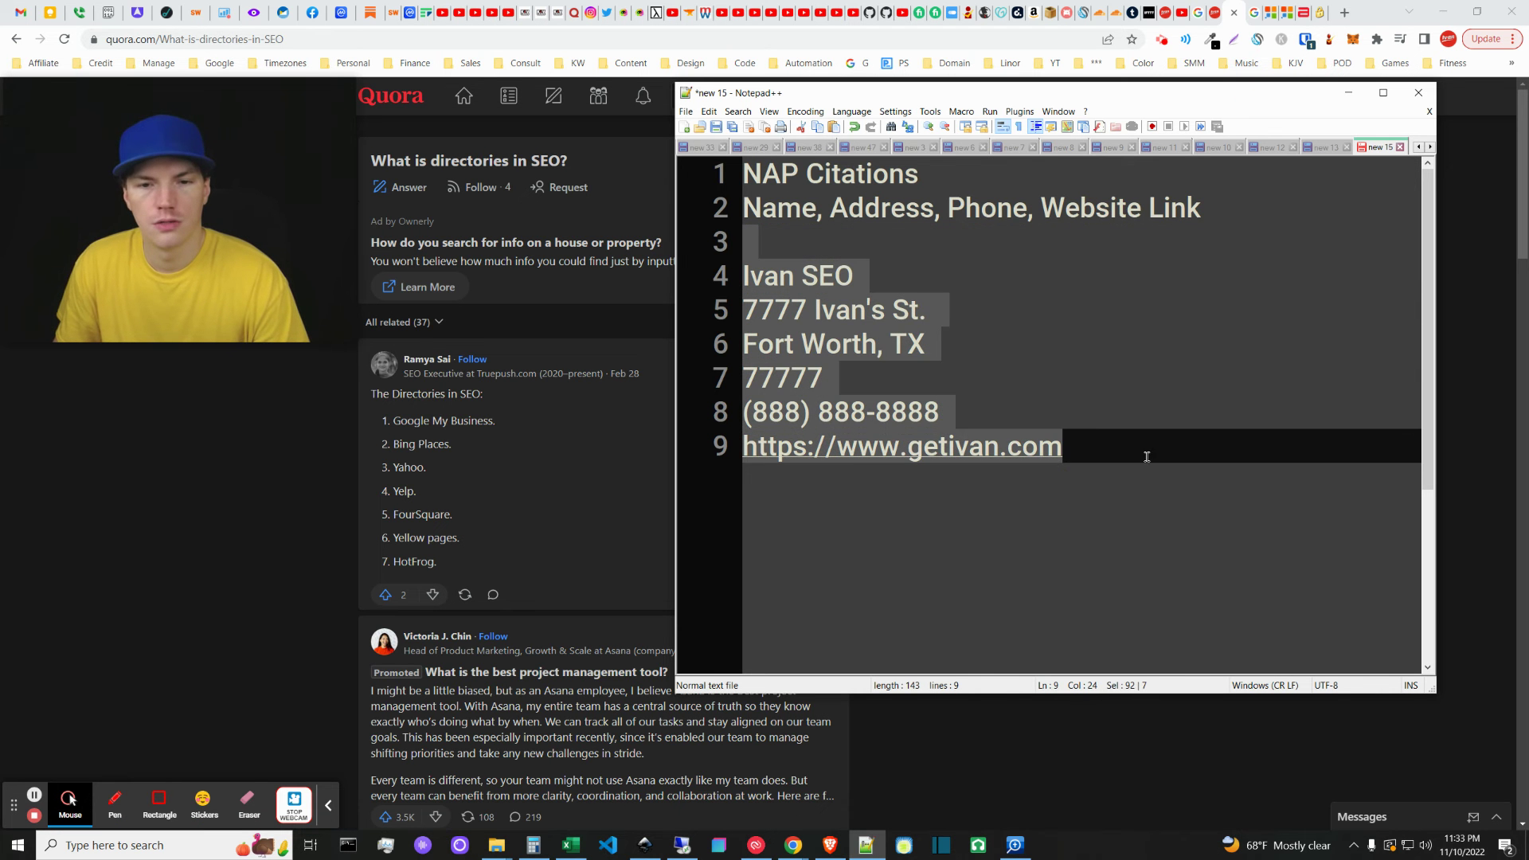
{"action": "left_click", "coordinate": [1099, 449]}
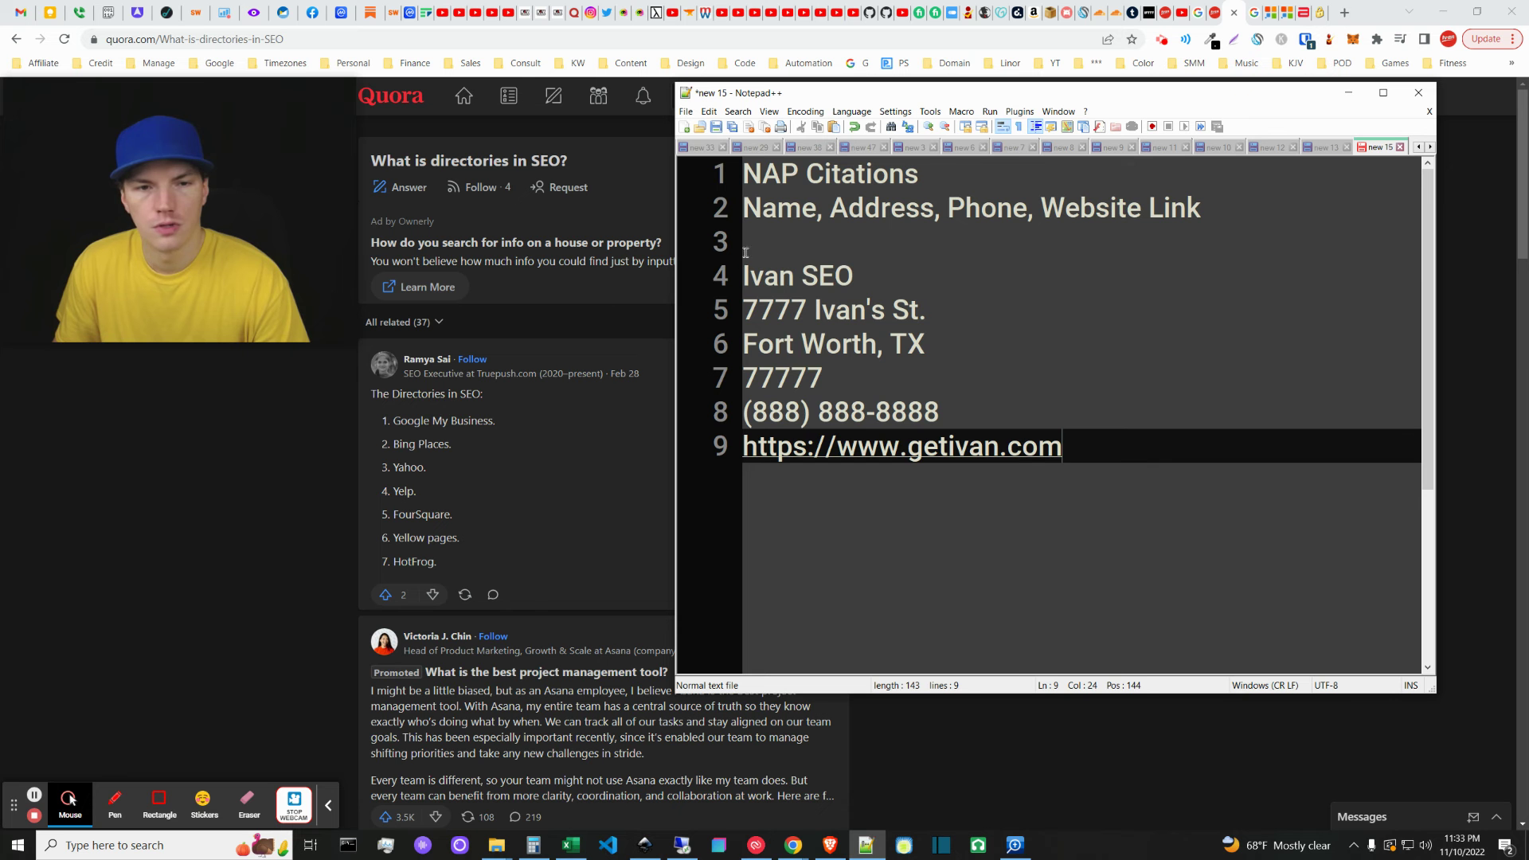
{"action": "left_click_drag", "start_coordinate": [745, 269], "coordinate": [1103, 446]}
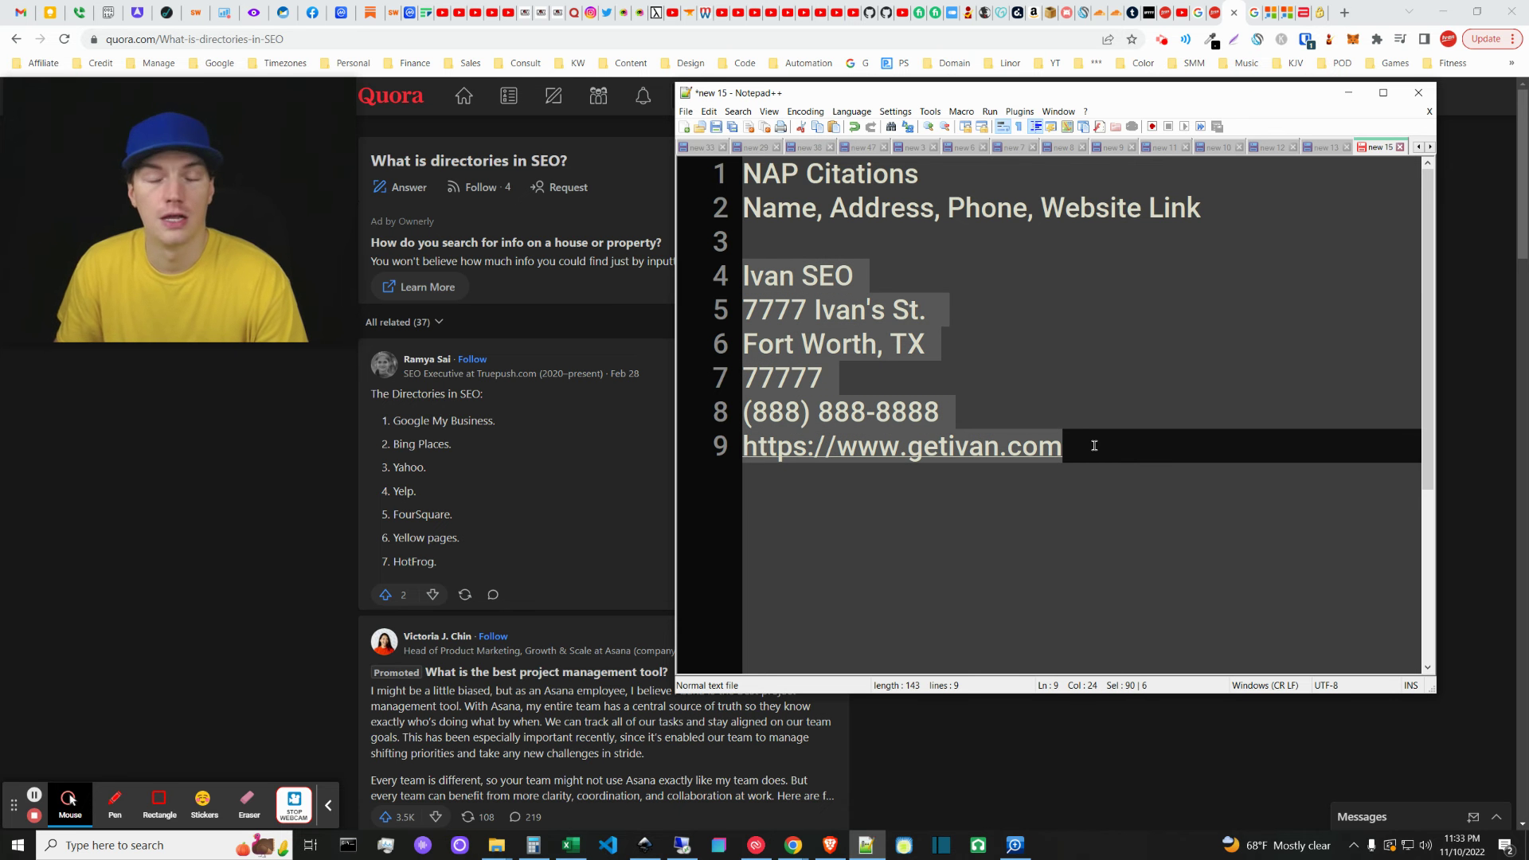
{"action": "left_click", "coordinate": [749, 276]}
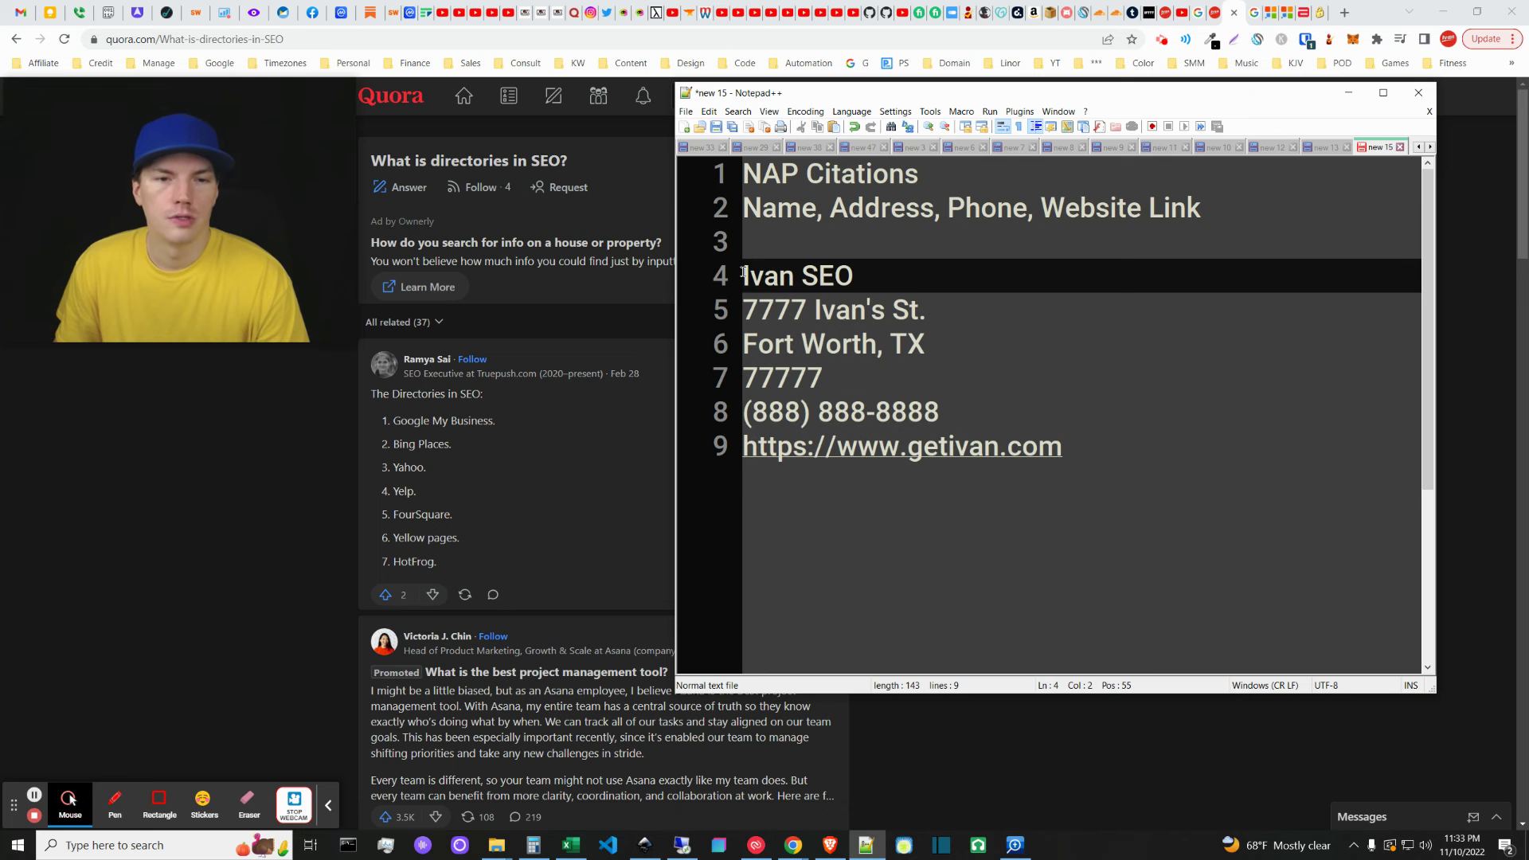
{"action": "left_click_drag", "start_coordinate": [743, 271], "coordinate": [1099, 462]}
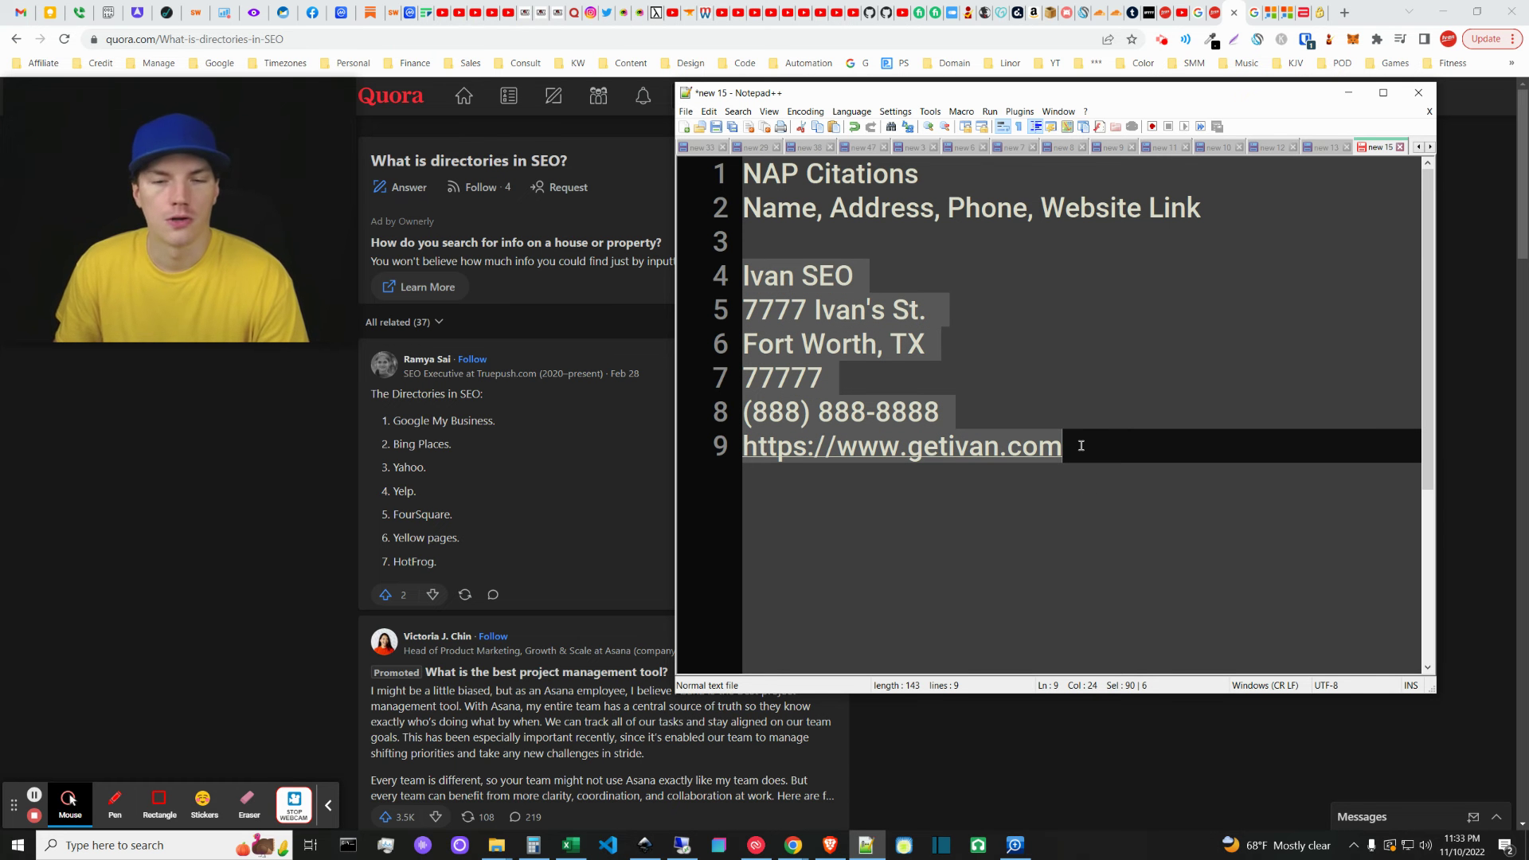
{"action": "left_click", "coordinate": [747, 275]}
{"action": "left_click_drag", "start_coordinate": [743, 275], "coordinate": [1010, 470]}
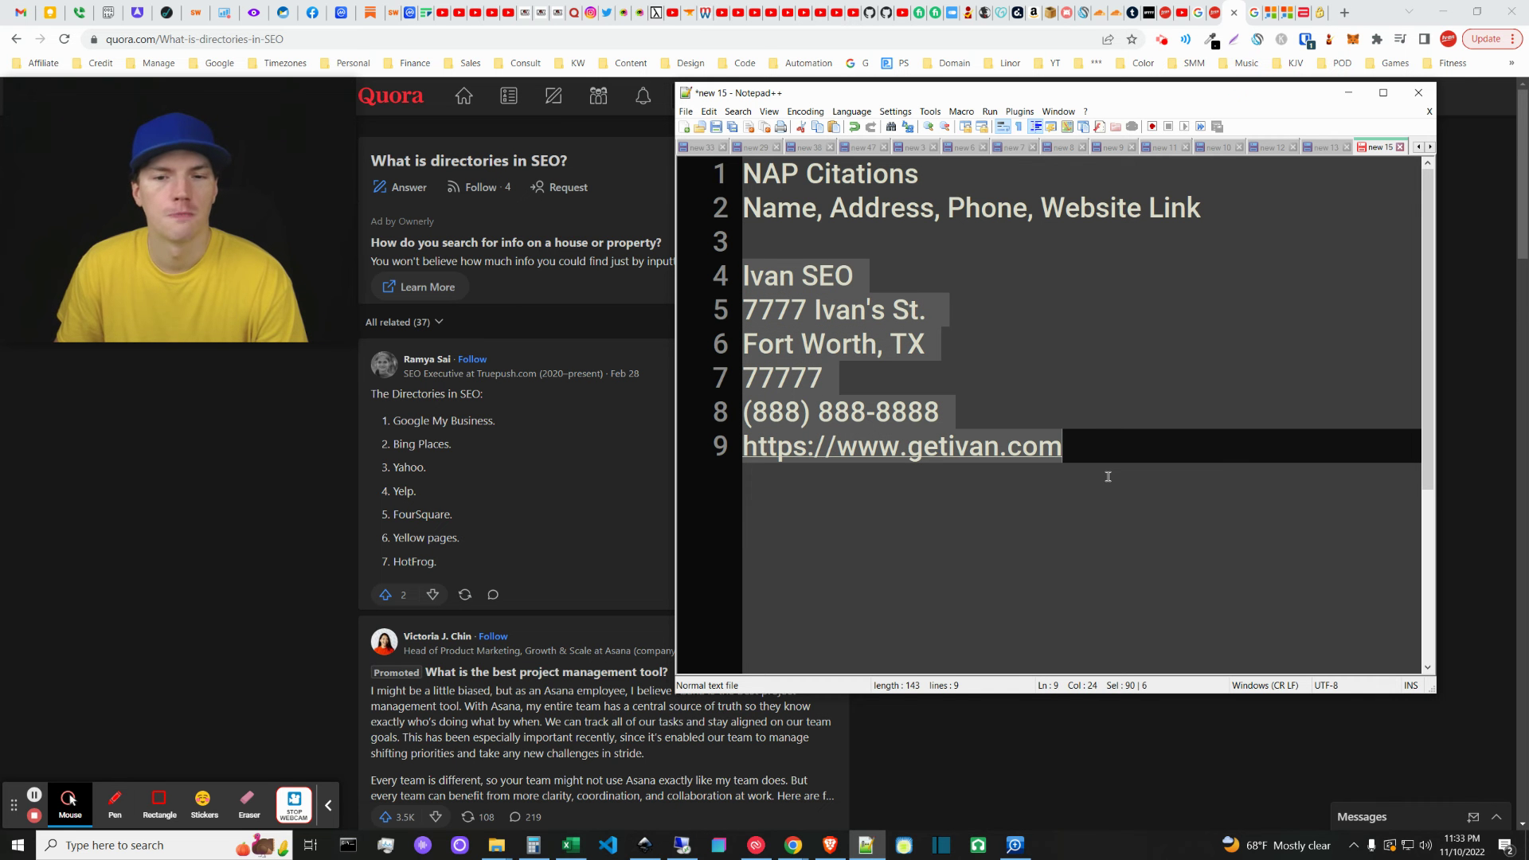
{"action": "left_click", "coordinate": [1067, 448]}
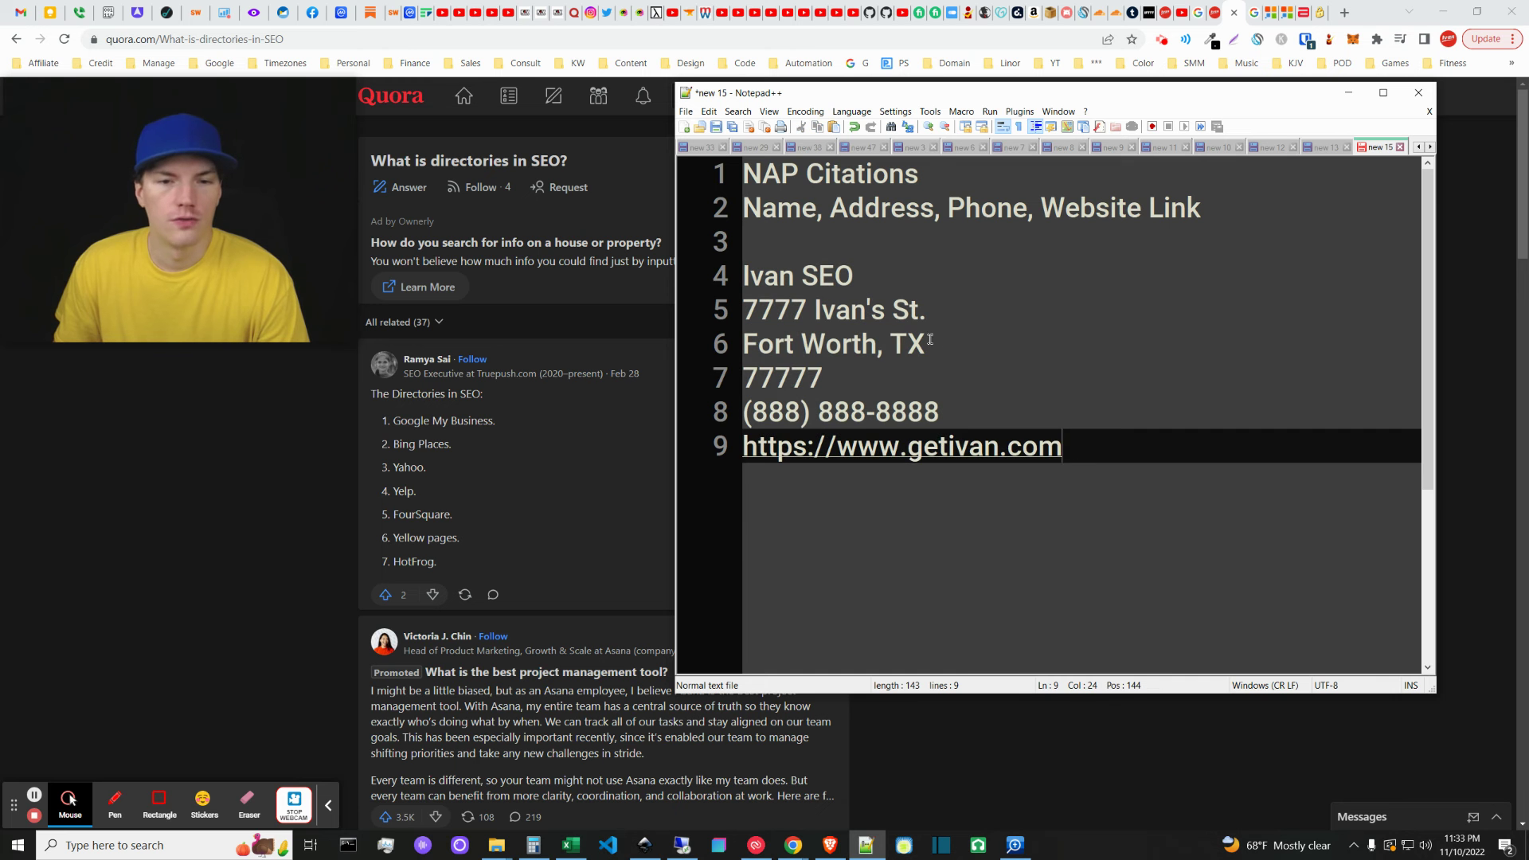
{"action": "left_click_drag", "start_coordinate": [916, 374], "coordinate": [743, 317]}
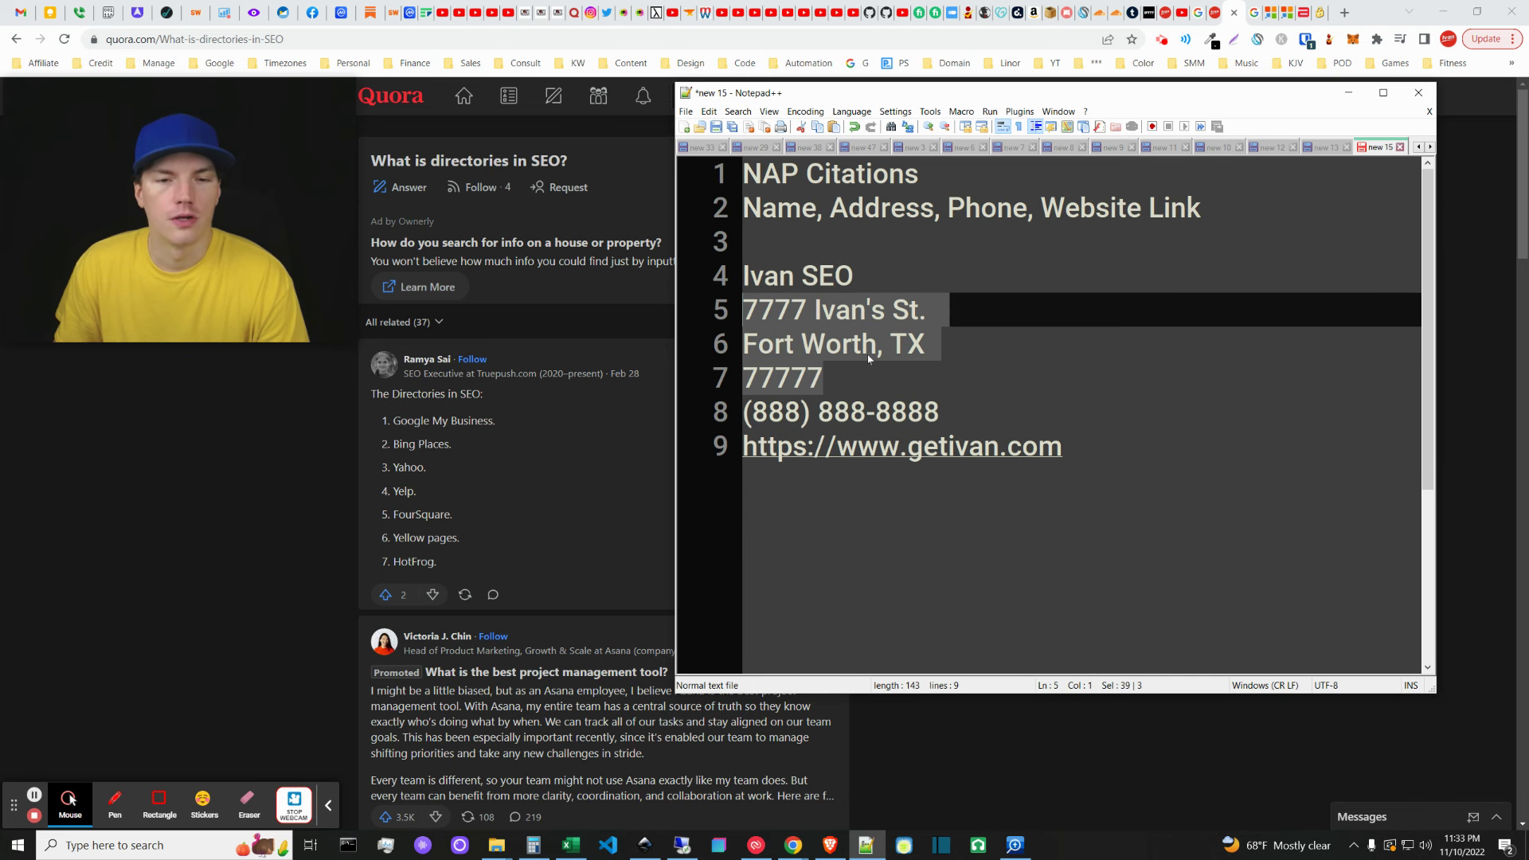
{"action": "left_click", "coordinate": [869, 390]}
{"action": "left_click_drag", "start_coordinate": [948, 411], "coordinate": [736, 314]}
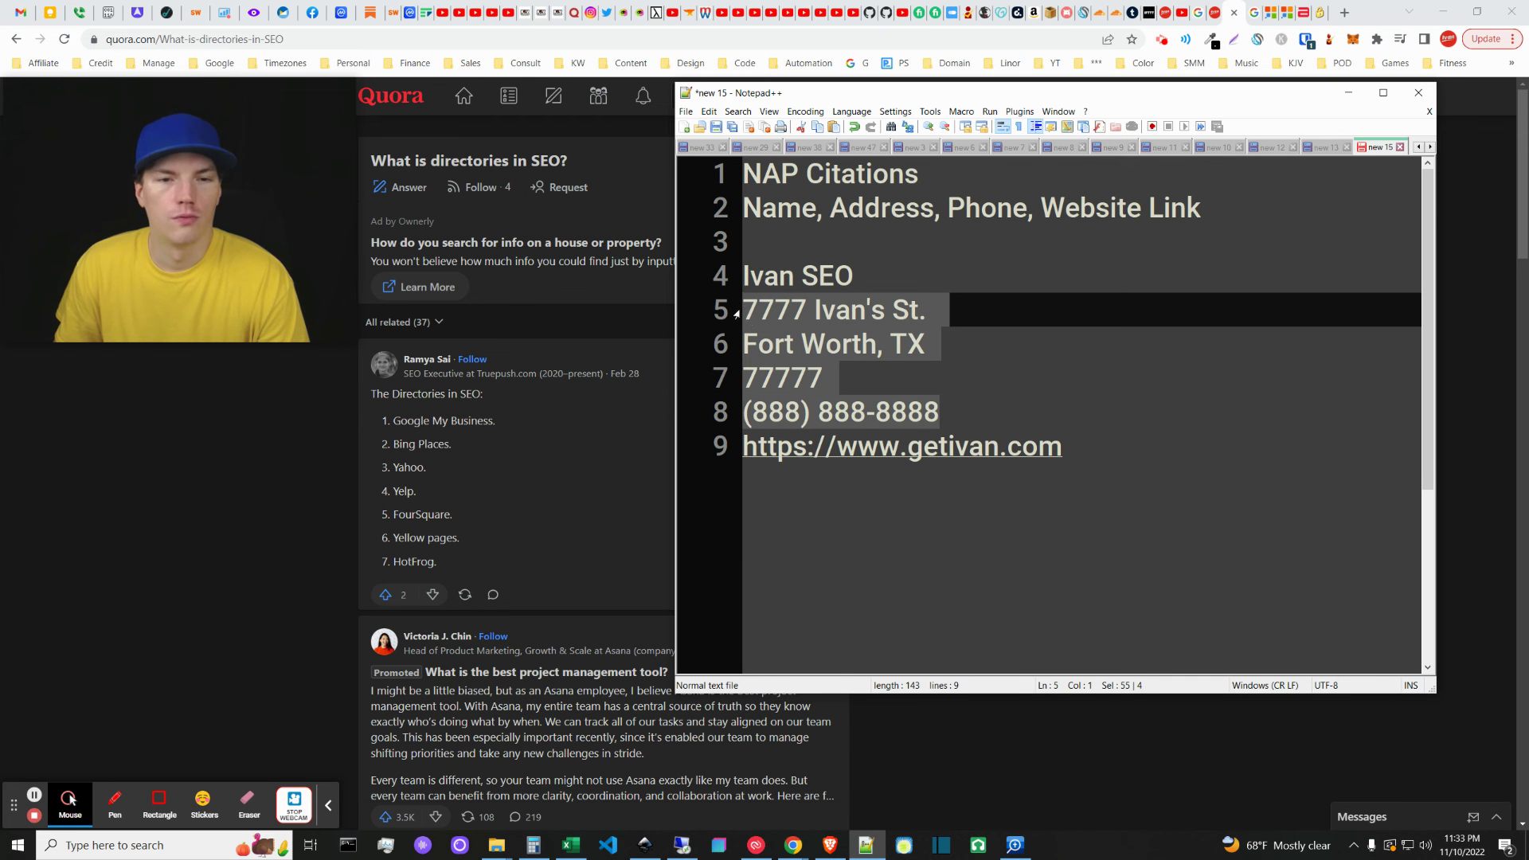
{"action": "left_click", "coordinate": [852, 315]}
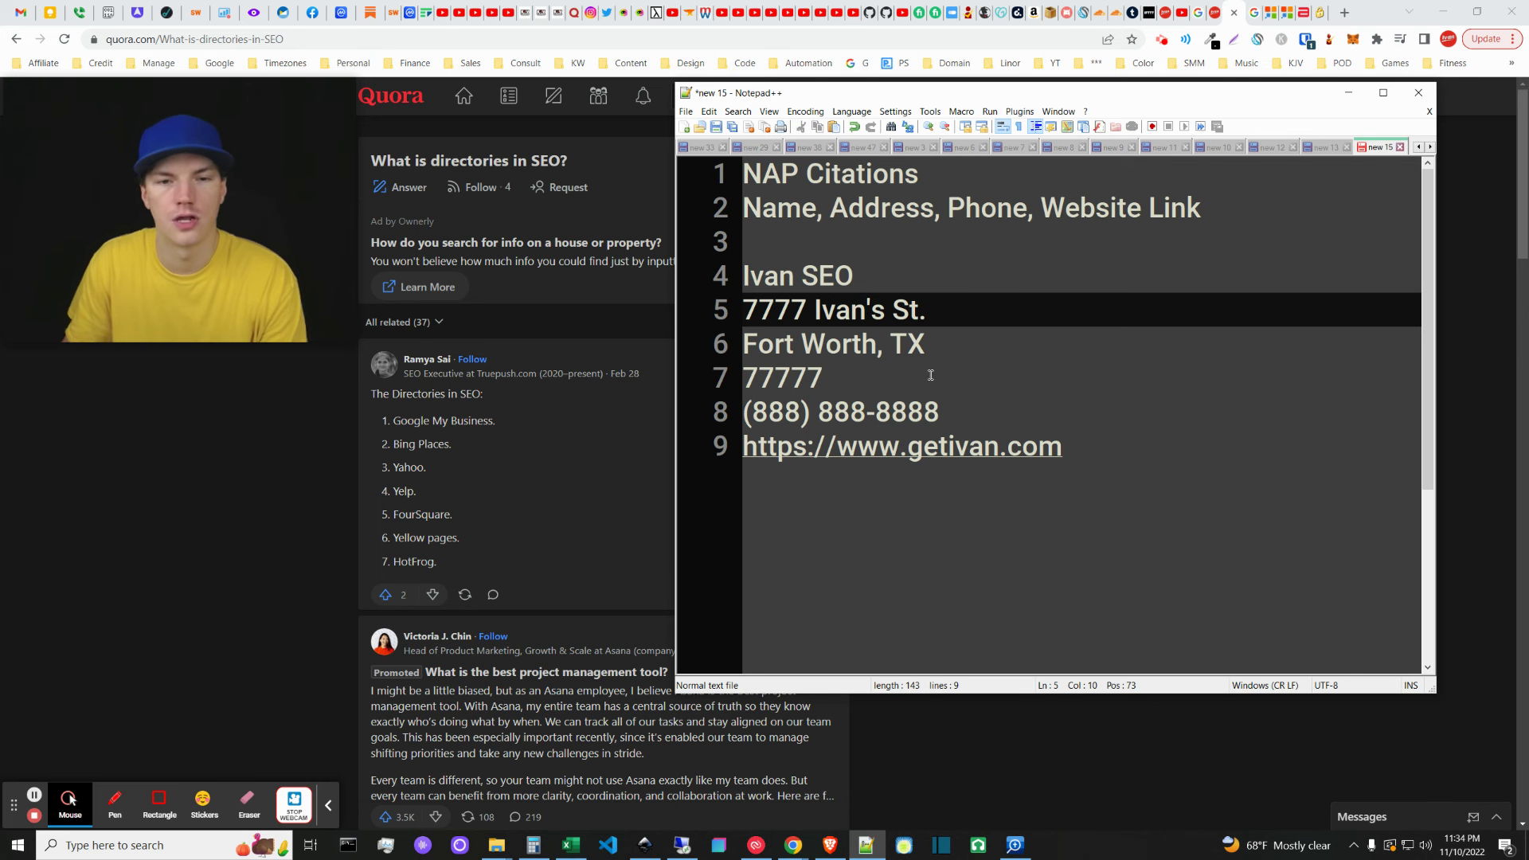
{"action": "left_click_drag", "start_coordinate": [856, 276], "coordinate": [724, 270]}
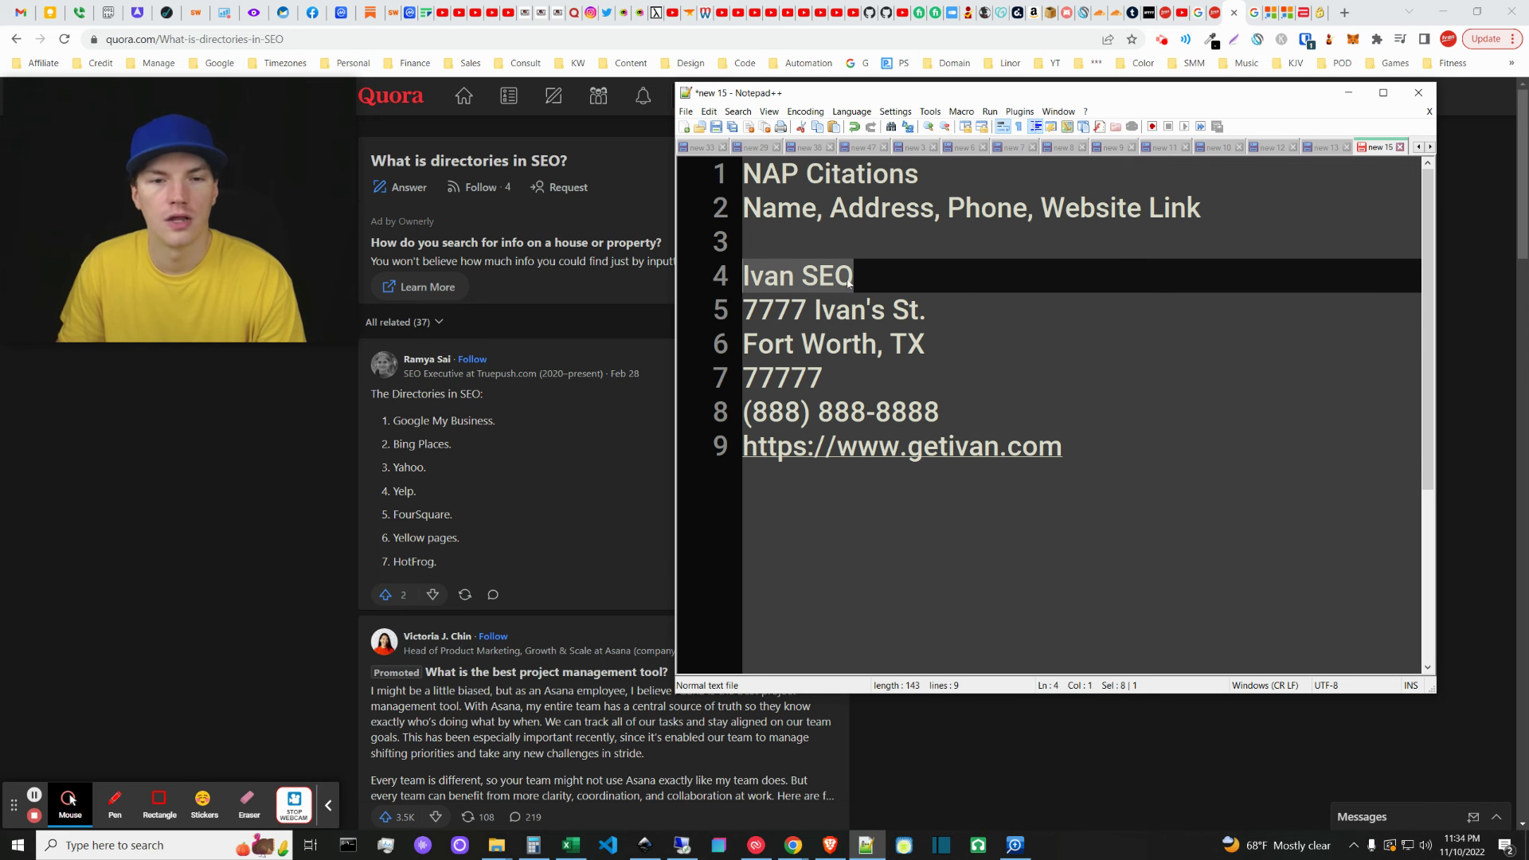
{"action": "left_click", "coordinate": [1085, 447]}
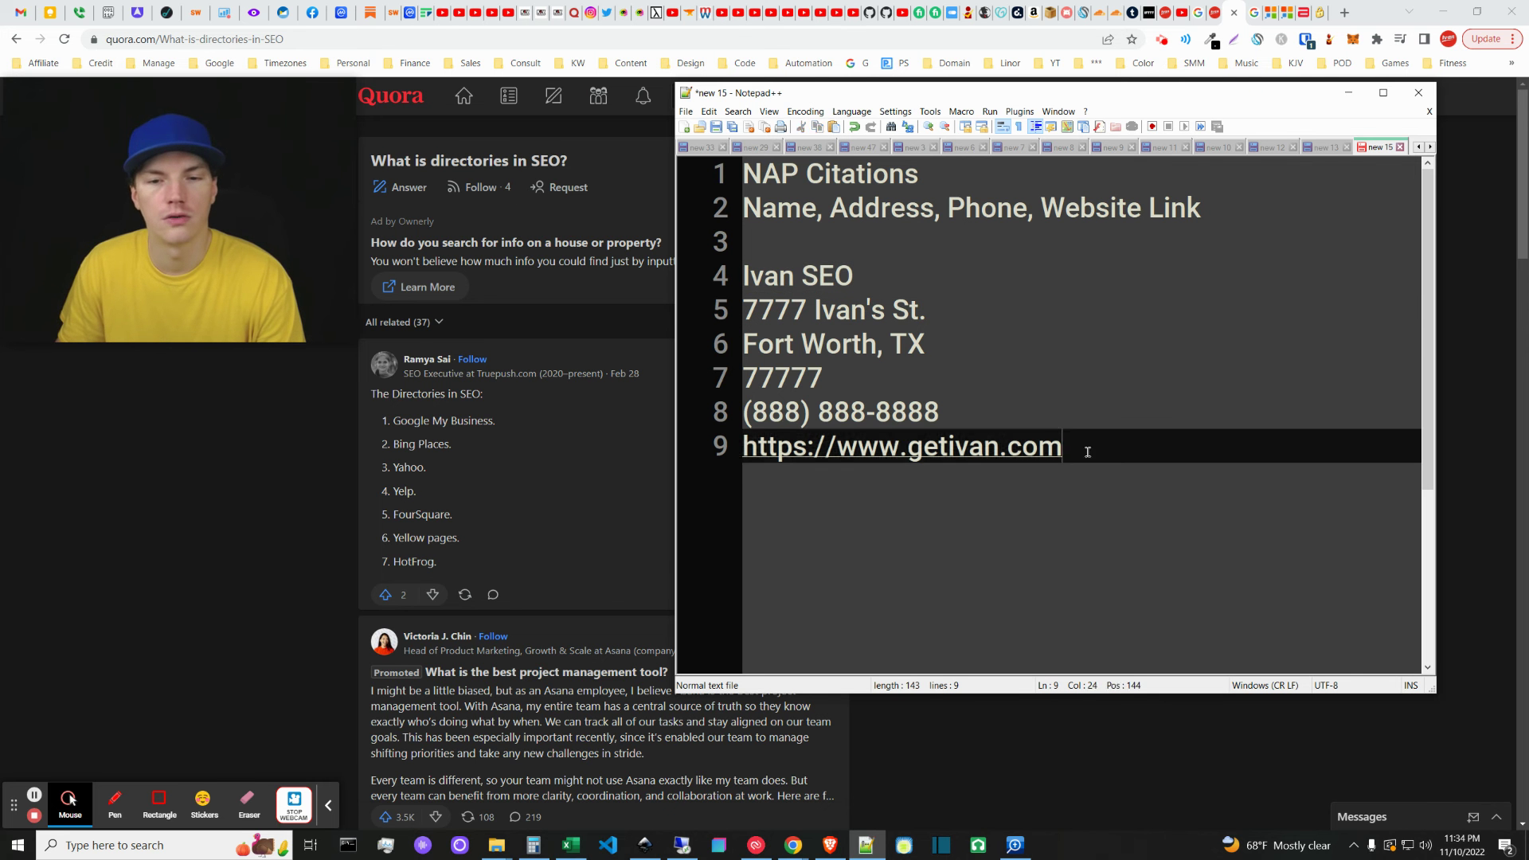
{"action": "left_click", "coordinate": [724, 450], "text": "shift"}
{"action": "left_click", "coordinate": [944, 412]}
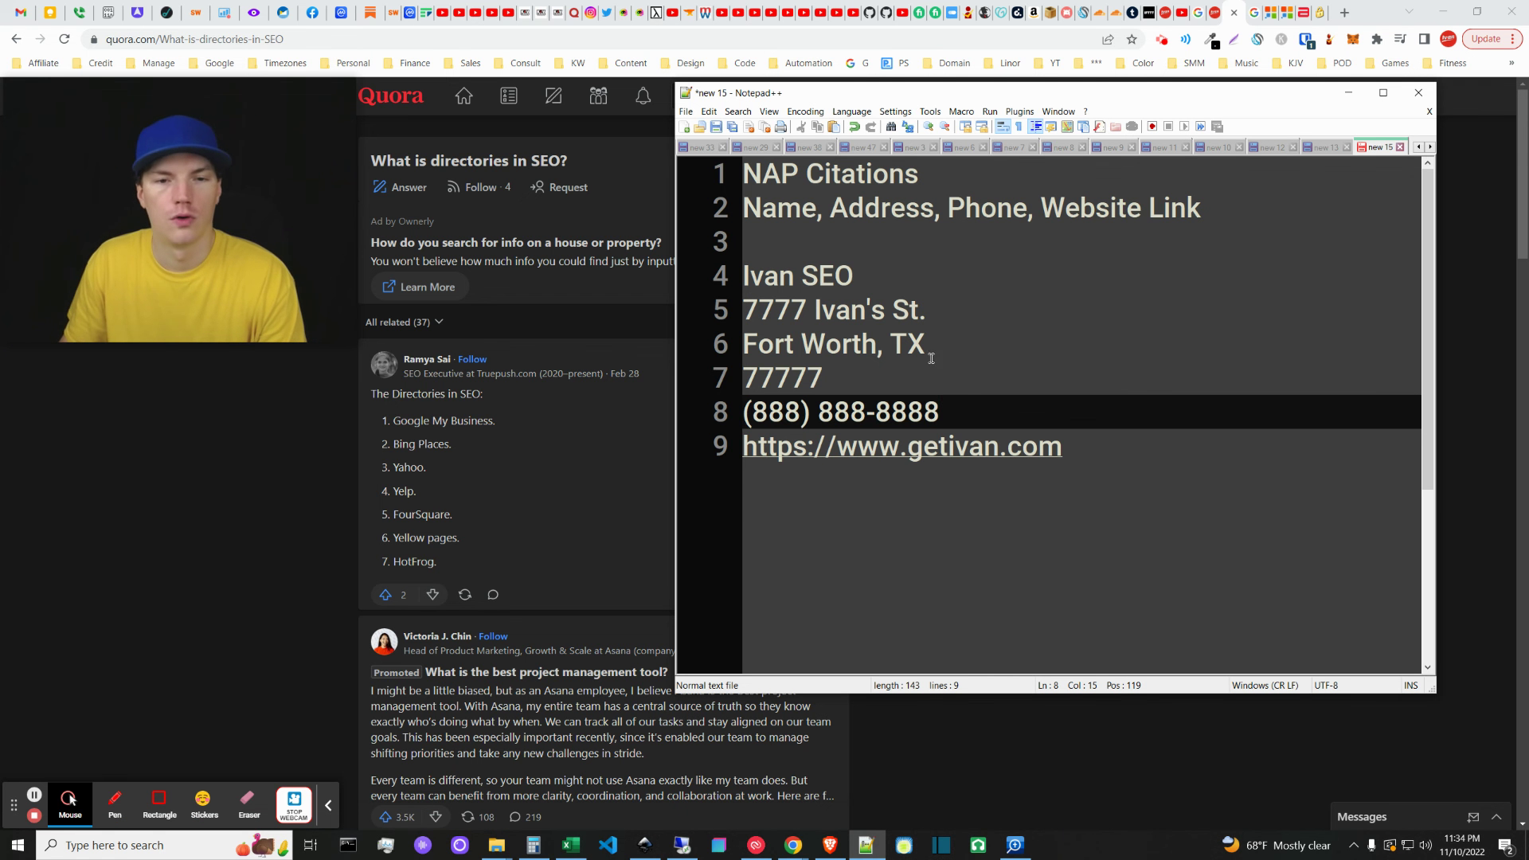
{"action": "left_click", "coordinate": [888, 365]}
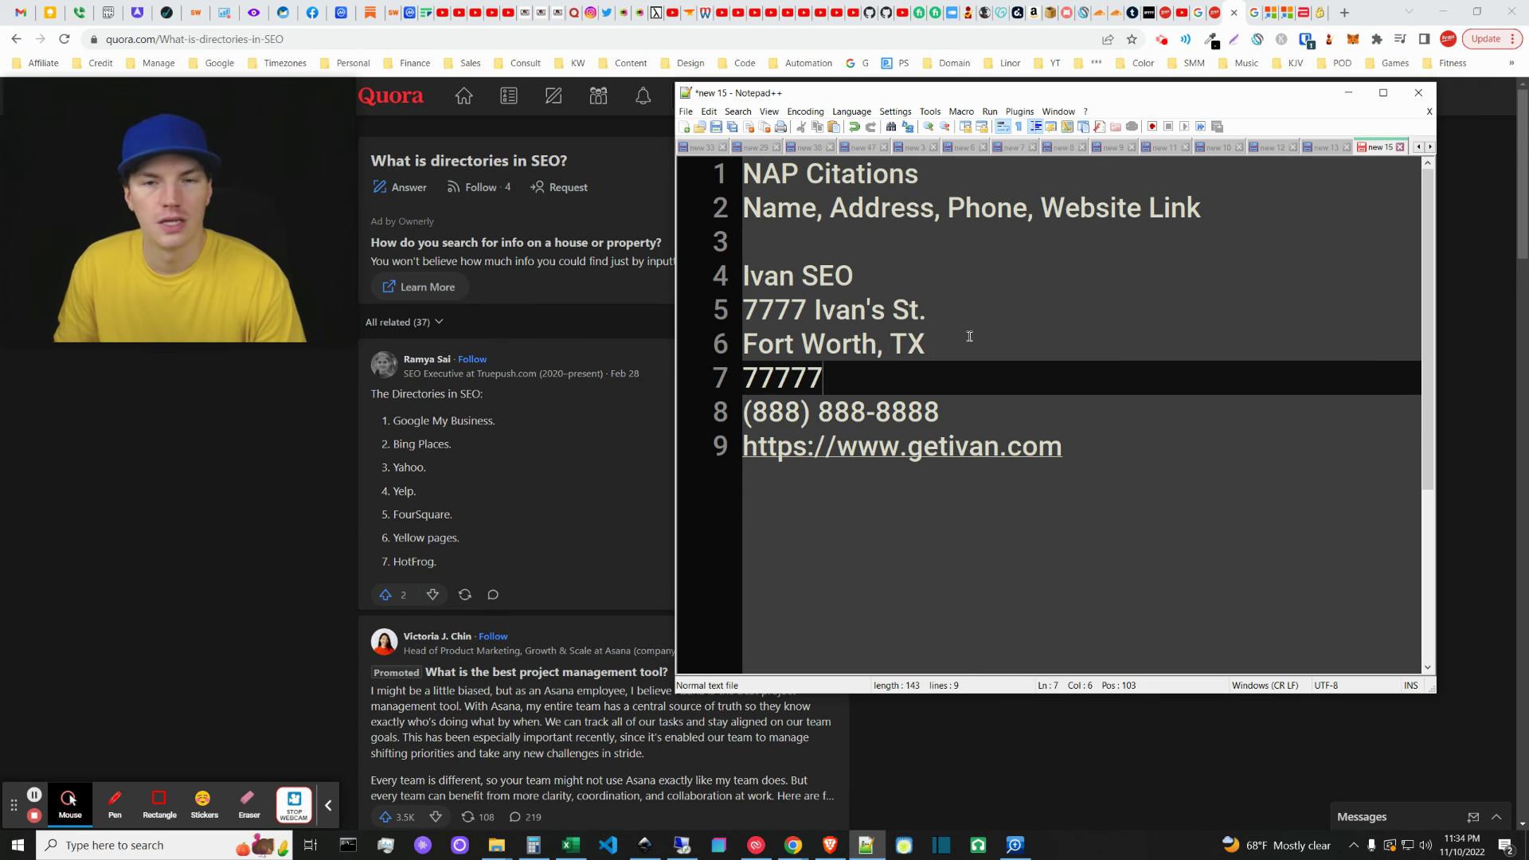
Select lines 4–9, the whole sample listing from business name to website URL
{"action": "left_click", "coordinate": [945, 343]}
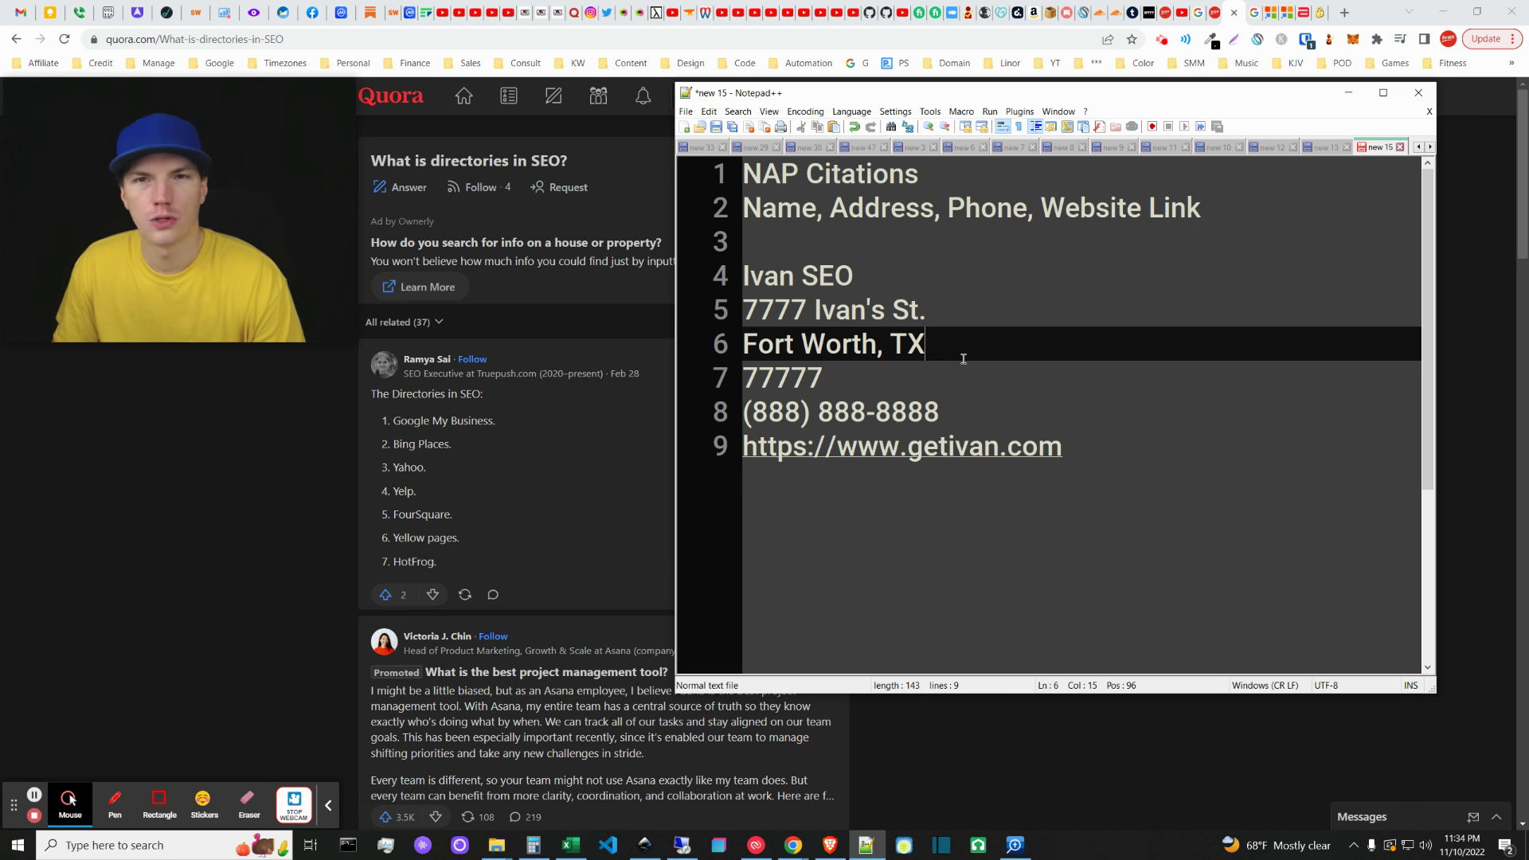
{"action": "left_click_drag", "start_coordinate": [746, 271], "coordinate": [1079, 447]}
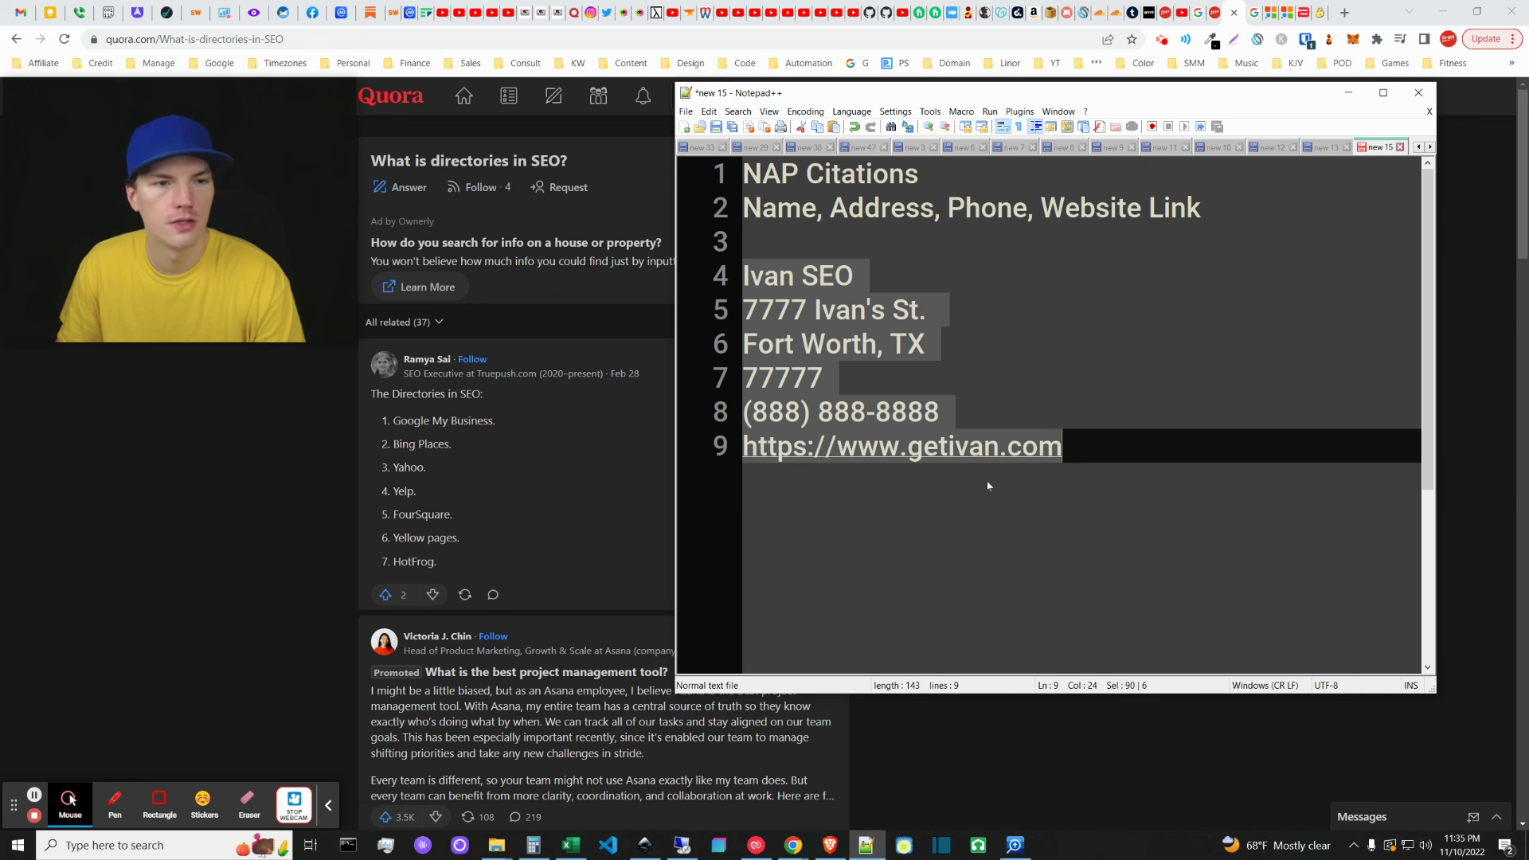
{"action": "left_click", "coordinate": [1092, 445]}
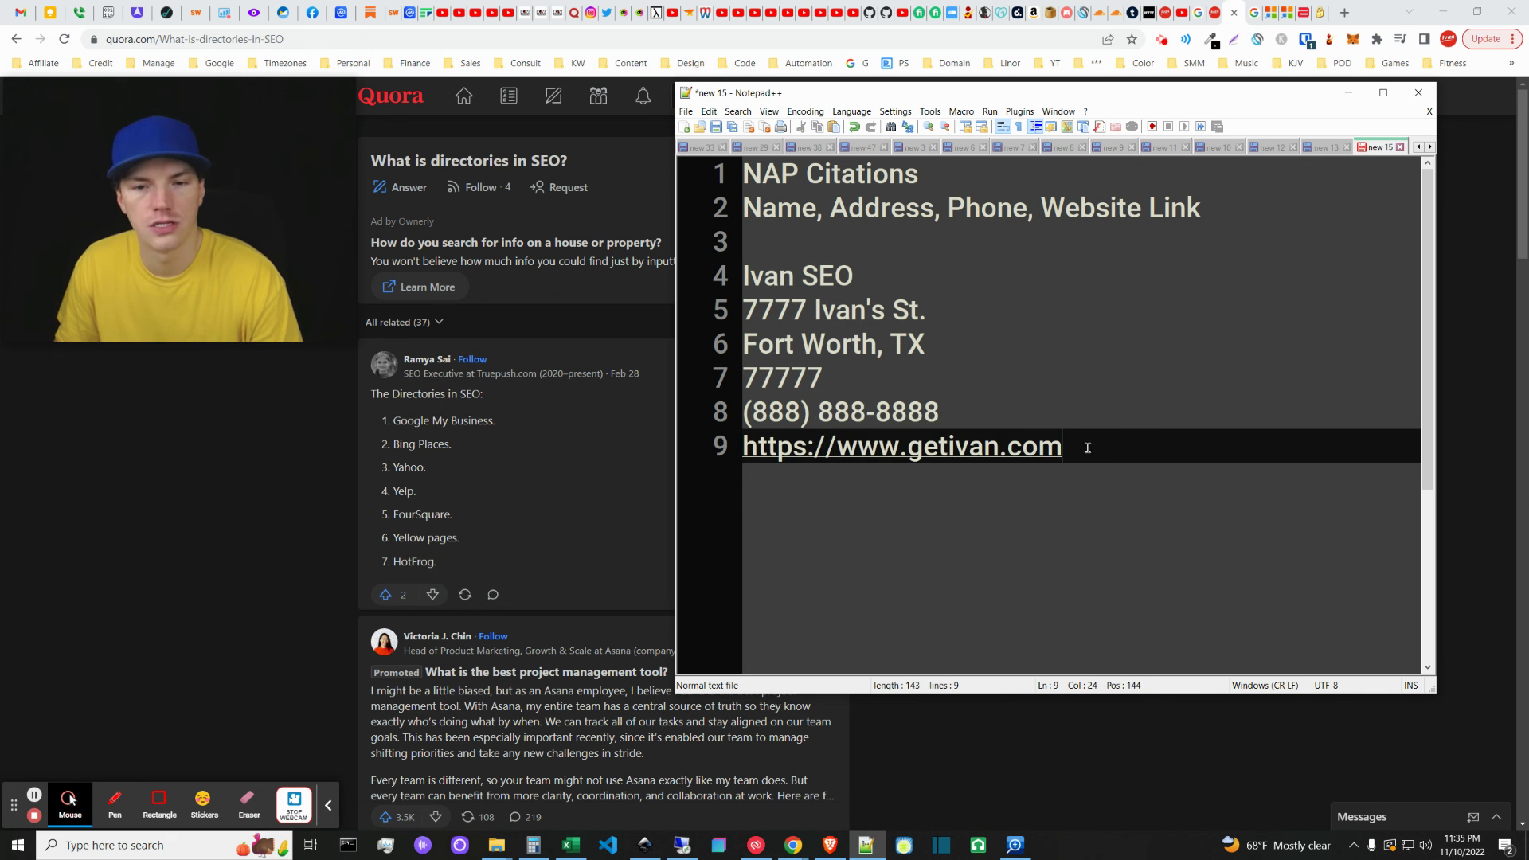
{"action": "left_click_drag", "start_coordinate": [1132, 445], "coordinate": [741, 274]}
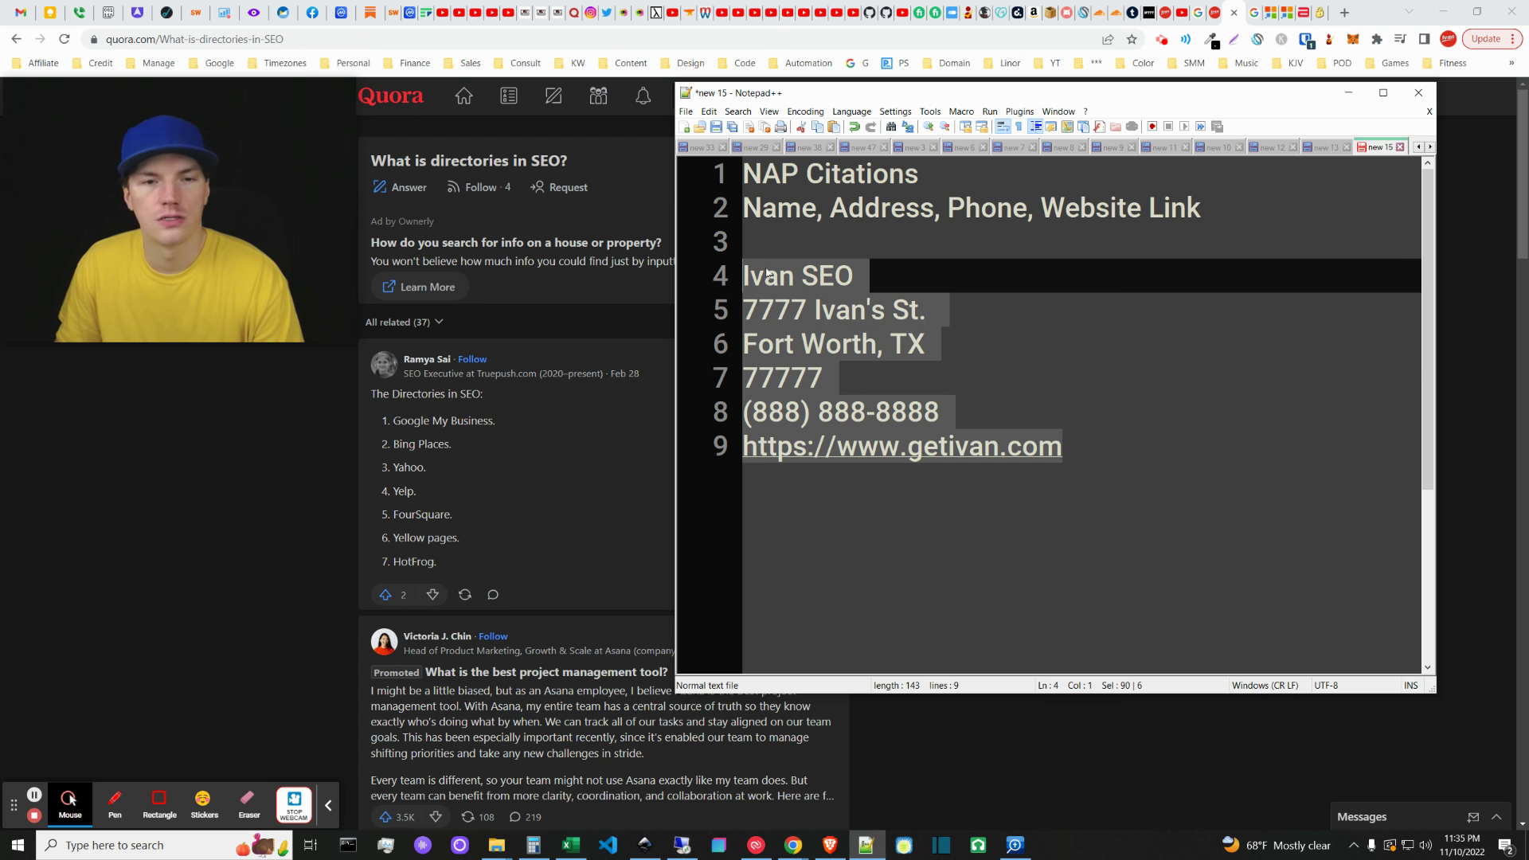